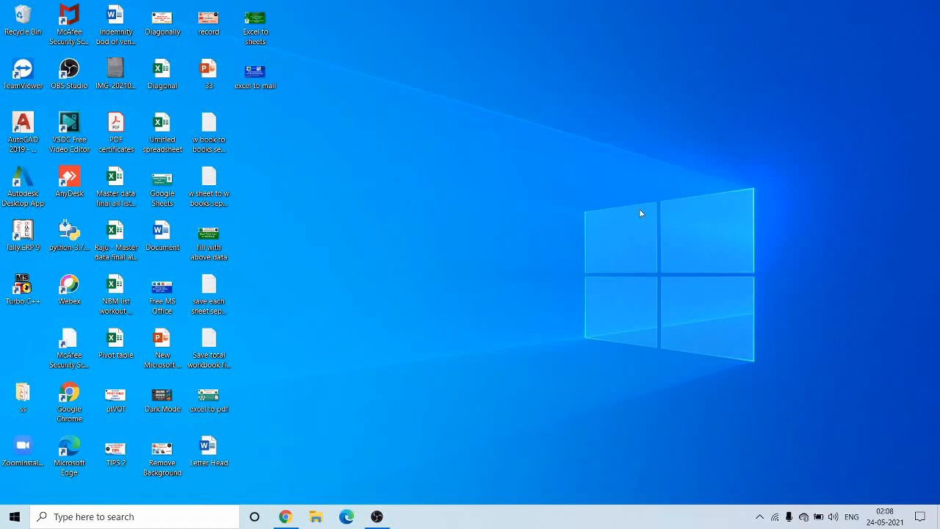
Step: Open File Explorer and go to the 13% GST Annexures folder inside the MIP folder on the R: drive
{"action": "right_click", "coordinate": [454, 177]}
{"action": "left_click", "coordinate": [494, 212]}
{"action": "key", "text": "super+e"}
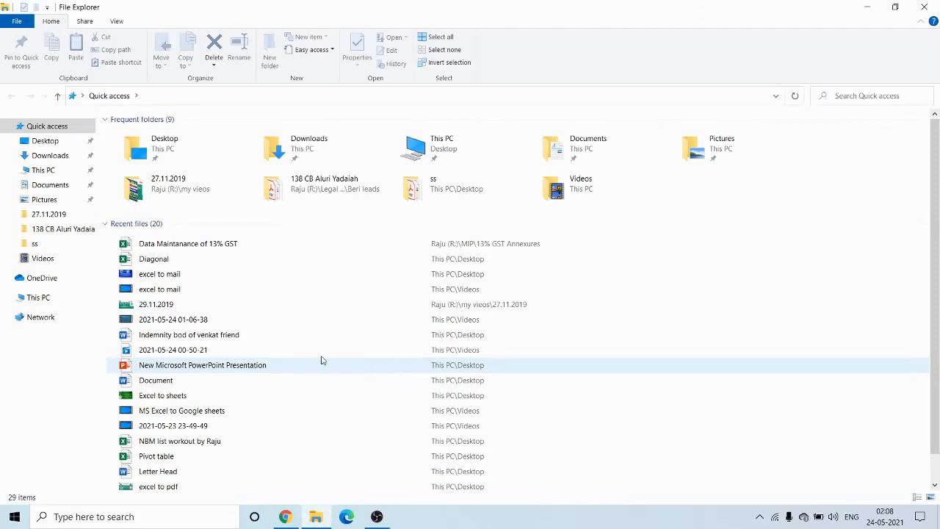
{"action": "left_click", "coordinate": [47, 299]}
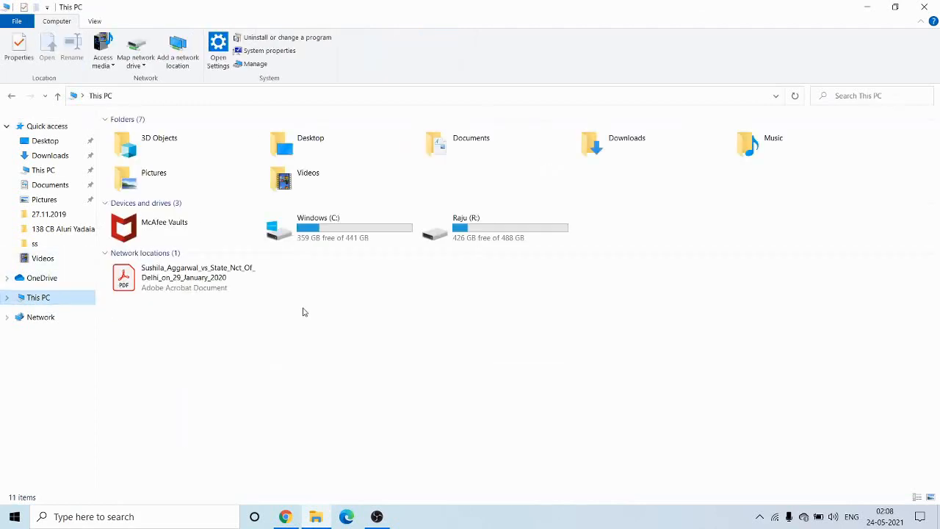
{"action": "double_click", "coordinate": [451, 226]}
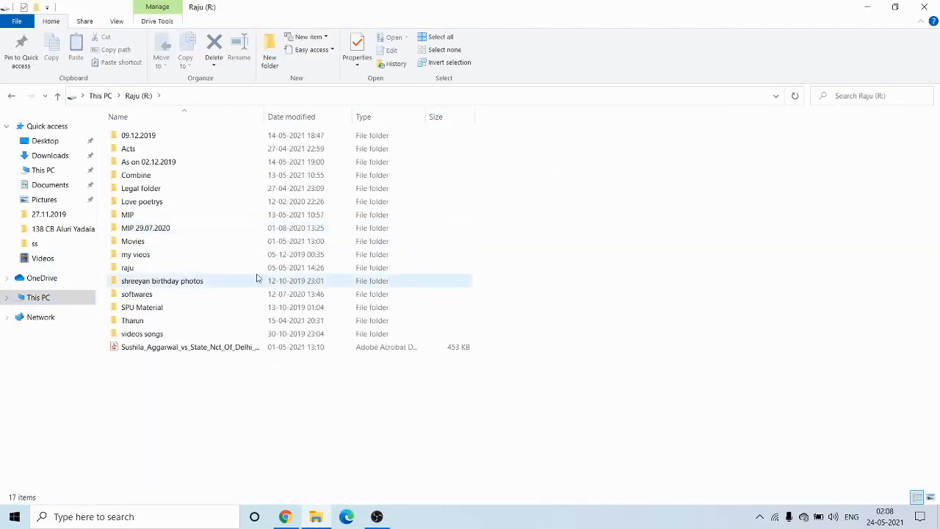
{"action": "double_click", "coordinate": [148, 215]}
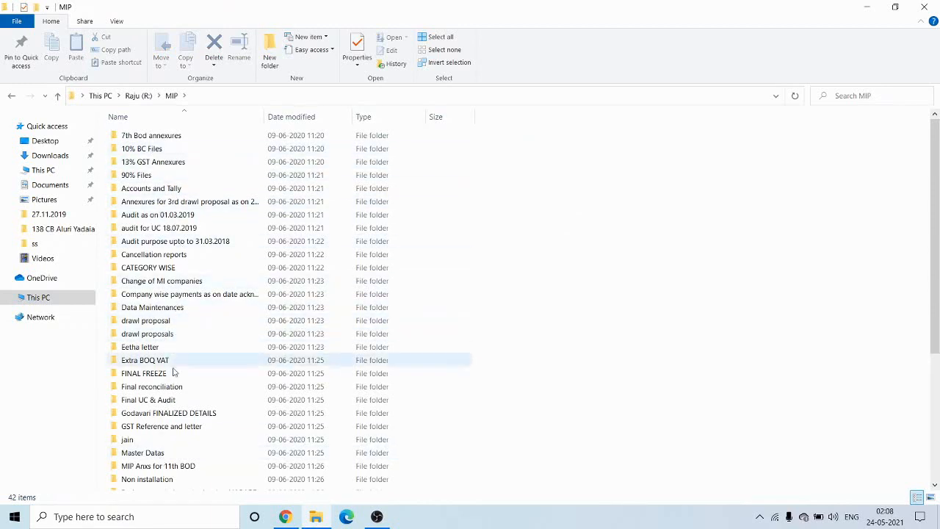
{"action": "double_click", "coordinate": [159, 163]}
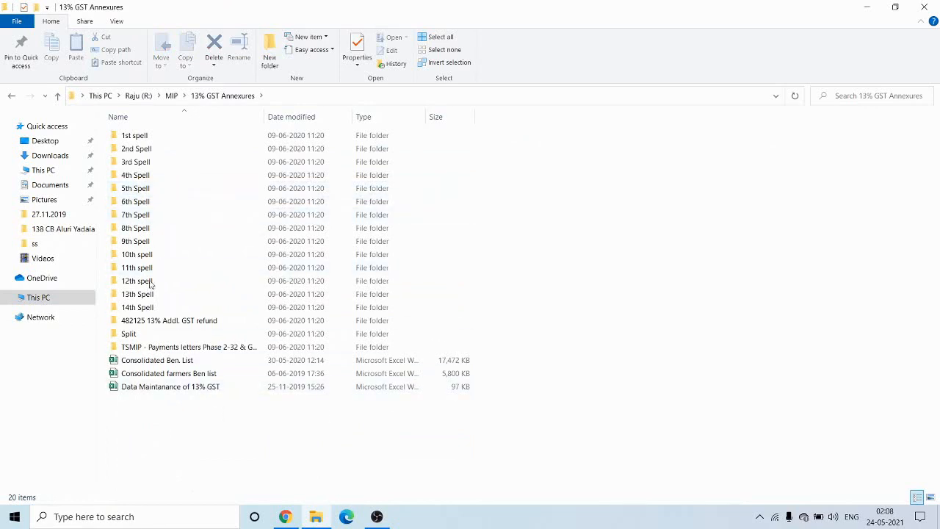
Step: Examine the subfolders and Excel workbooks in 13% GST Annexures, including the contents of the 6th Spell folder
{"action": "left_click_drag", "start_coordinate": [185, 423], "coordinate": [152, 391]}
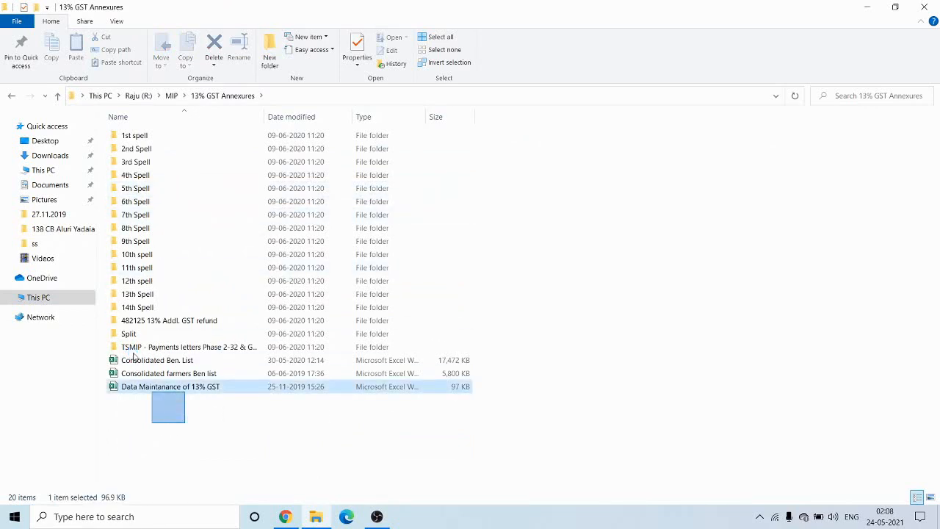
{"action": "left_click_drag", "start_coordinate": [134, 357], "coordinate": [132, 360]}
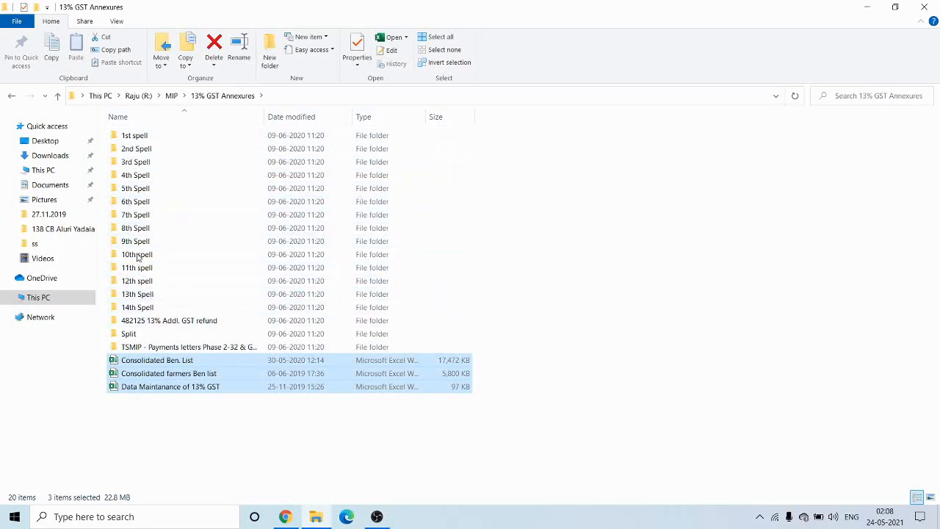
{"action": "double_click", "coordinate": [134, 202]}
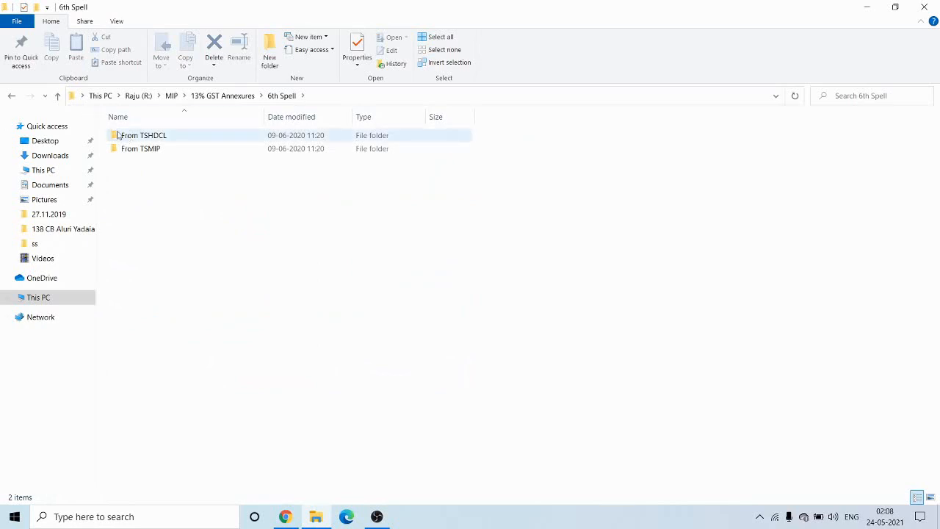
{"action": "left_click", "coordinate": [58, 95]}
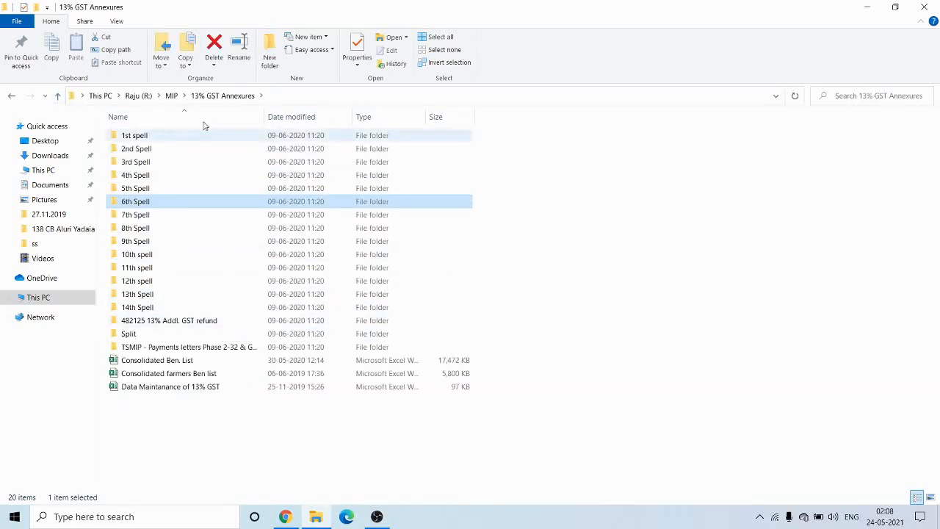
{"action": "left_click_drag", "start_coordinate": [281, 445], "coordinate": [145, 130]}
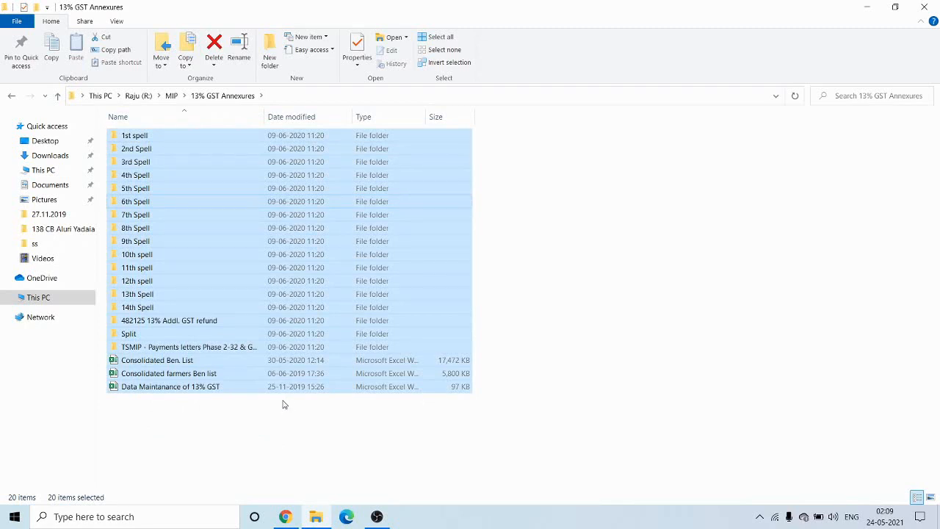
Step: Copy the full path of the 13% GST Annexures folder
{"action": "left_click", "coordinate": [299, 96]}
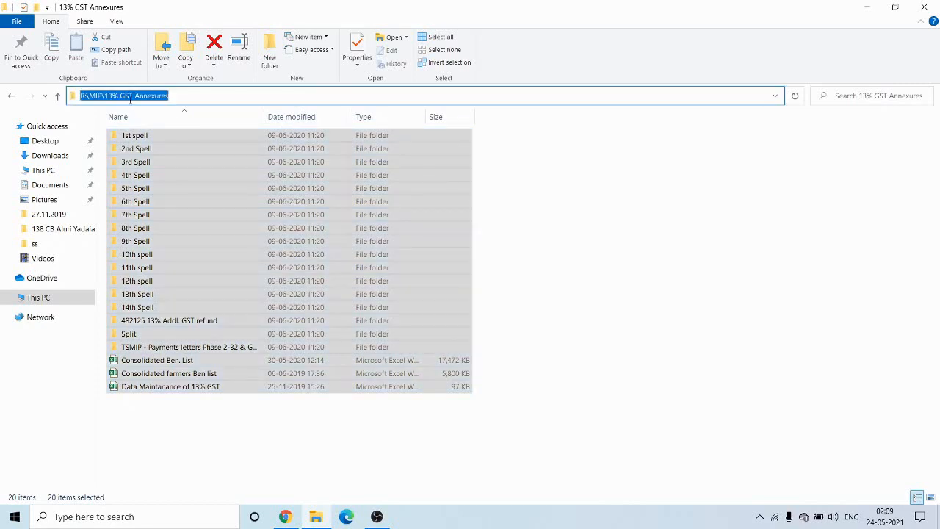
{"action": "right_click", "coordinate": [129, 94]}
{"action": "left_click", "coordinate": [157, 128]}
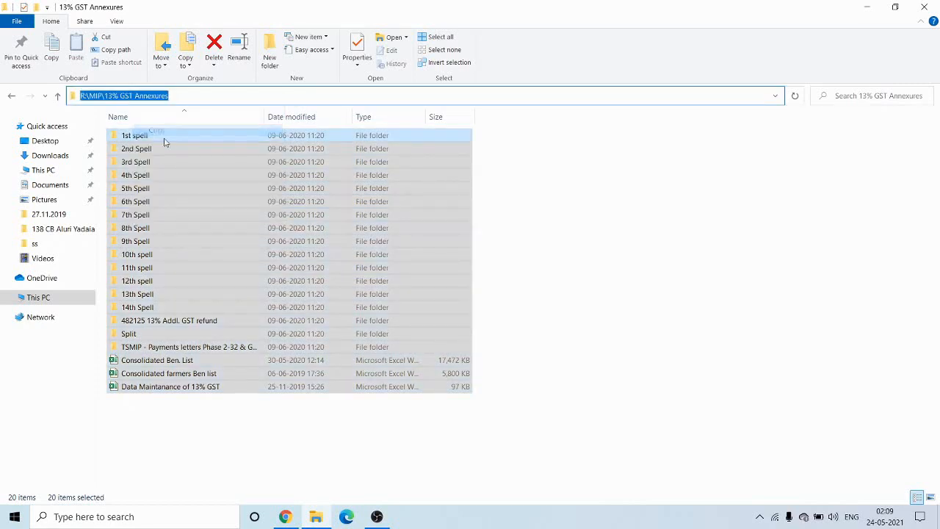
Step: Switch to Chrome and load the copied path R:\MIP\13% GST Annexures as a directory index
{"action": "left_click", "coordinate": [289, 518]}
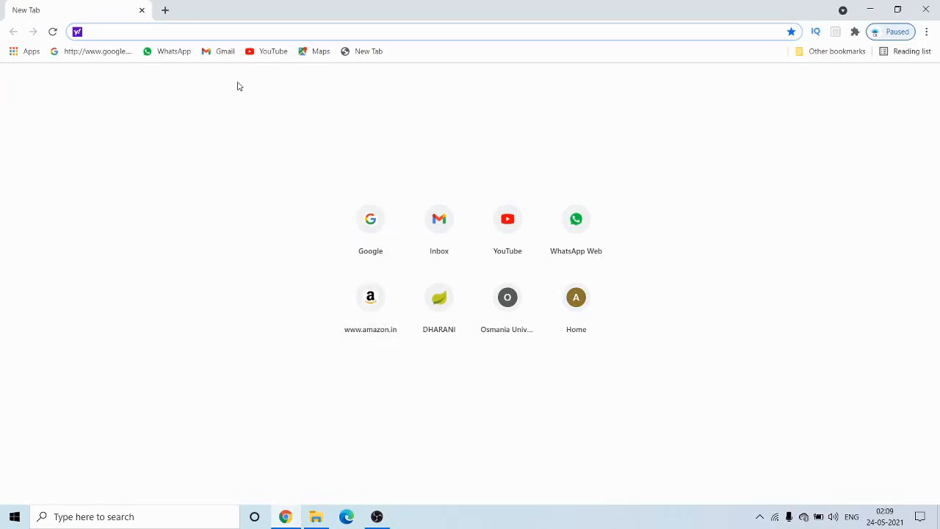
{"action": "right_click", "coordinate": [158, 32]}
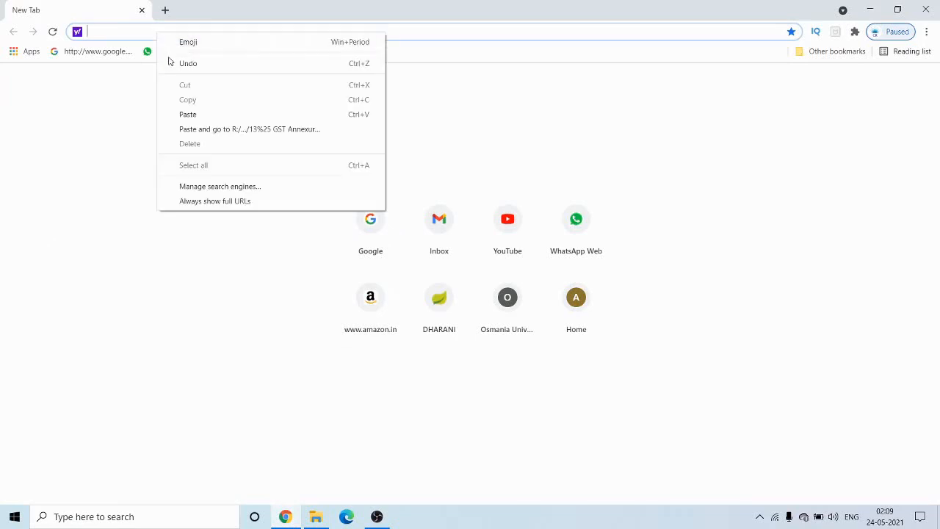
{"action": "left_click", "coordinate": [189, 115]}
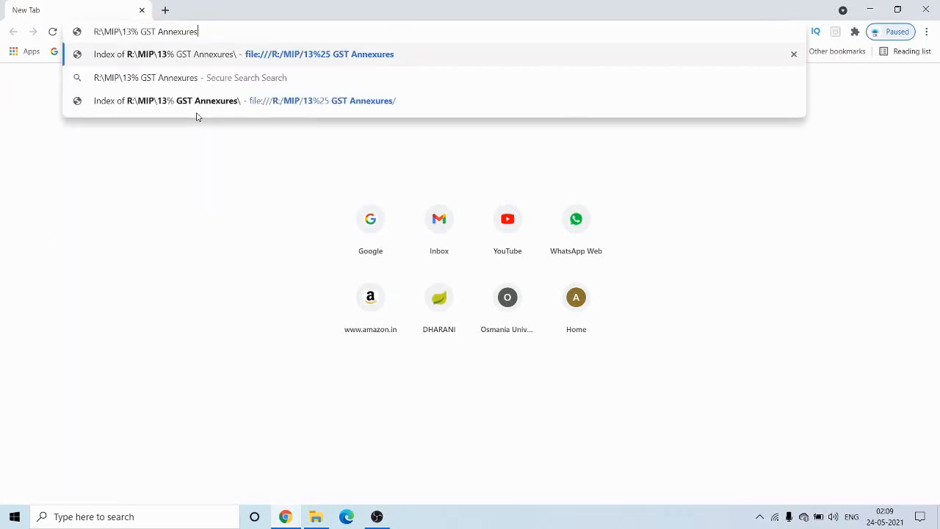
{"action": "key", "text": "Return"}
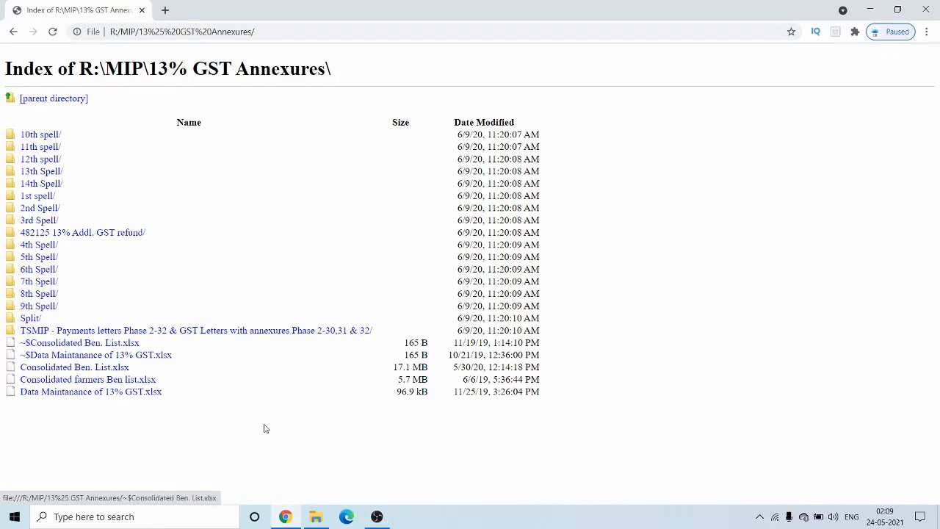
Step: Compare the directory index with the folder in File Explorer, and copy the whole listing from [parent directory] to the last file row
{"action": "left_click", "coordinate": [316, 517]}
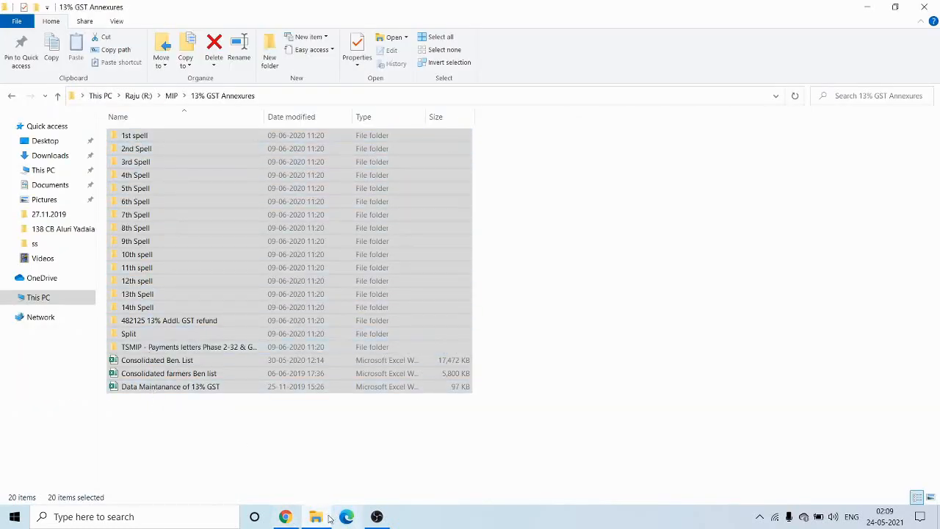
{"action": "left_click", "coordinate": [294, 518]}
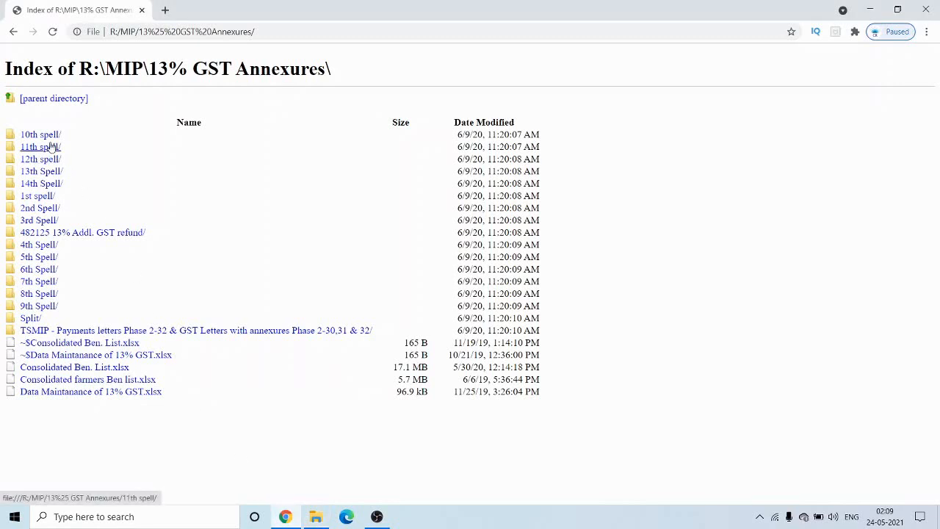
{"action": "left_click_drag", "start_coordinate": [10, 91], "coordinate": [442, 411]}
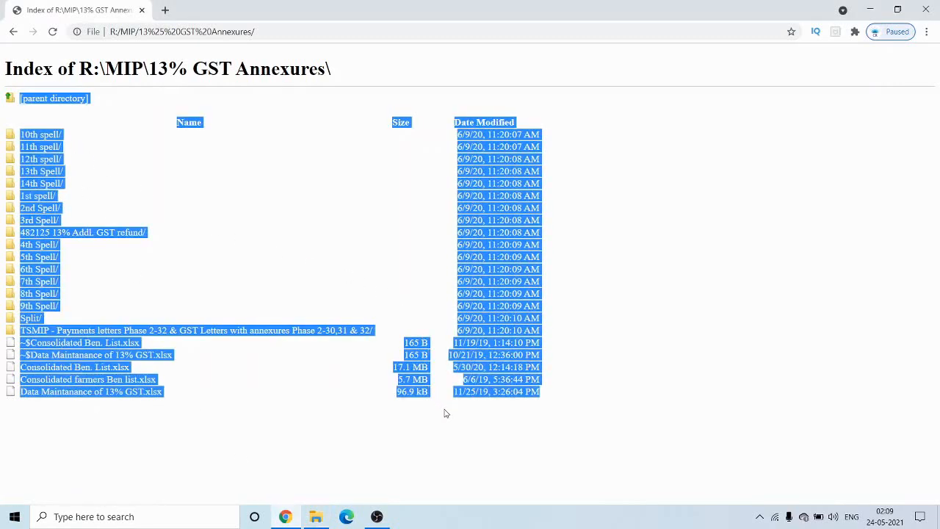
{"action": "right_click", "coordinate": [32, 136]}
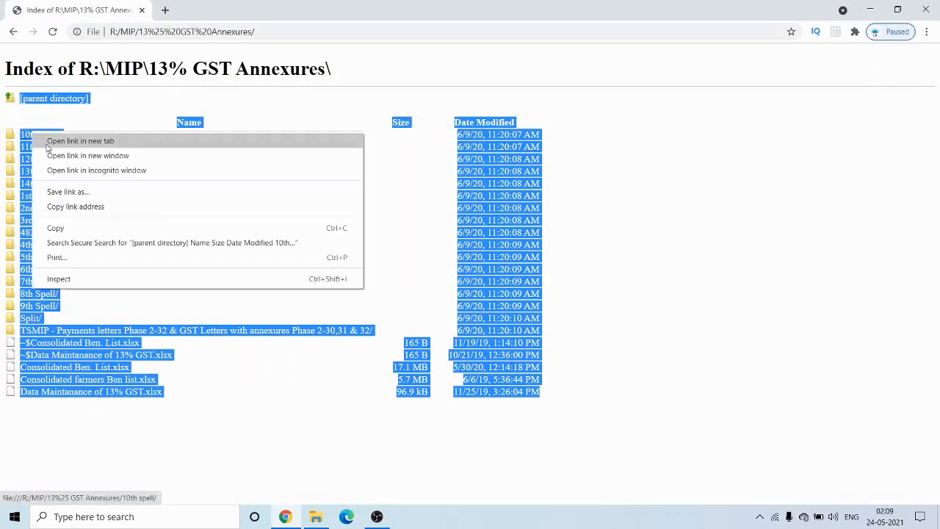
{"action": "left_click", "coordinate": [64, 229]}
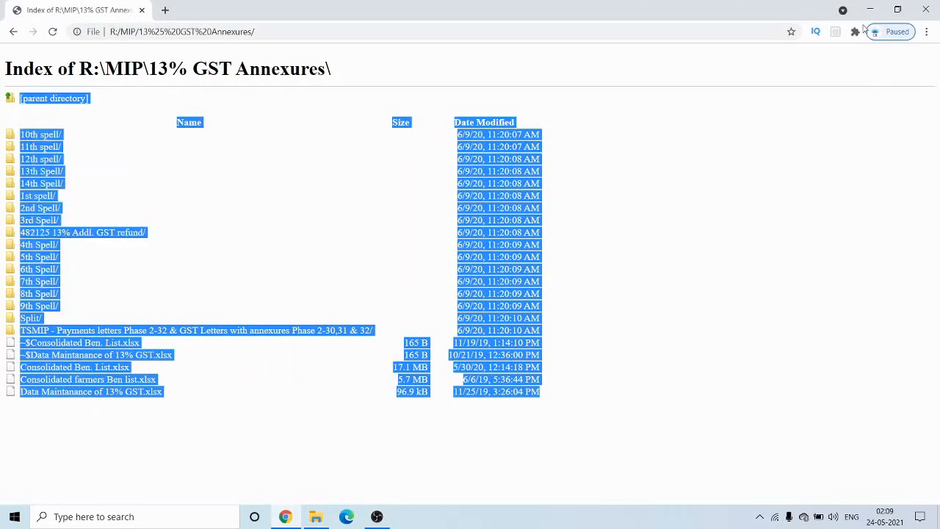
Step: Create a new Microsoft Excel worksheet on the desktop with the default name and open it
{"action": "left_click", "coordinate": [870, 9]}
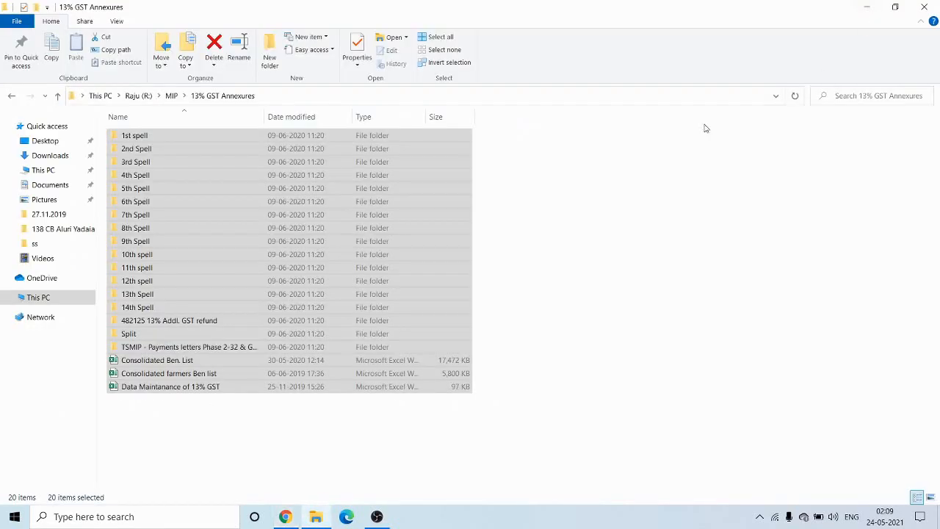
{"action": "left_click", "coordinate": [866, 6]}
{"action": "right_click", "coordinate": [334, 138]}
{"action": "left_click", "coordinate": [351, 175]}
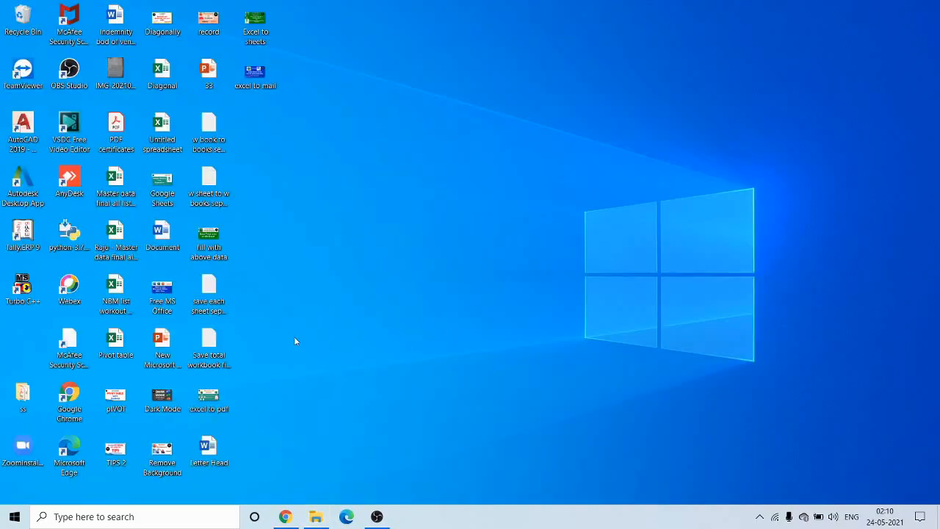
{"action": "right_click", "coordinate": [330, 140]}
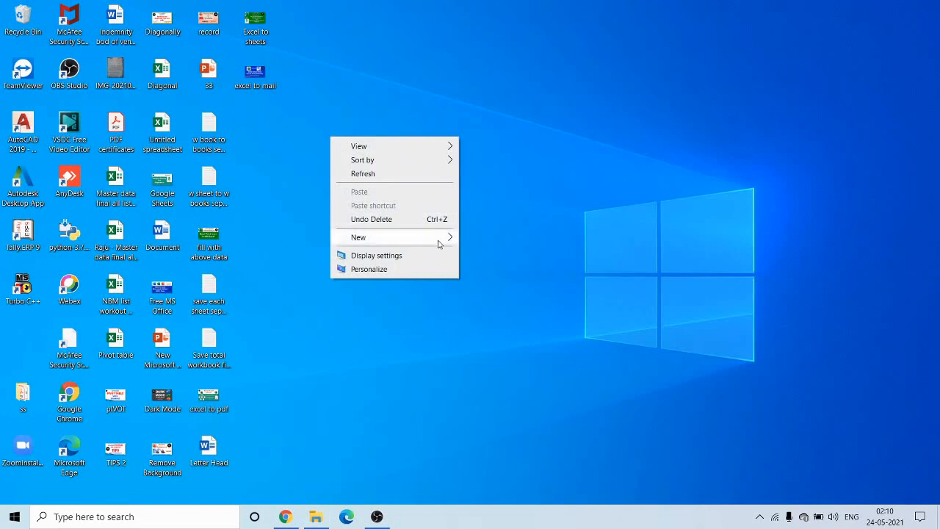
{"action": "mouse_move", "coordinate": [439, 240]}
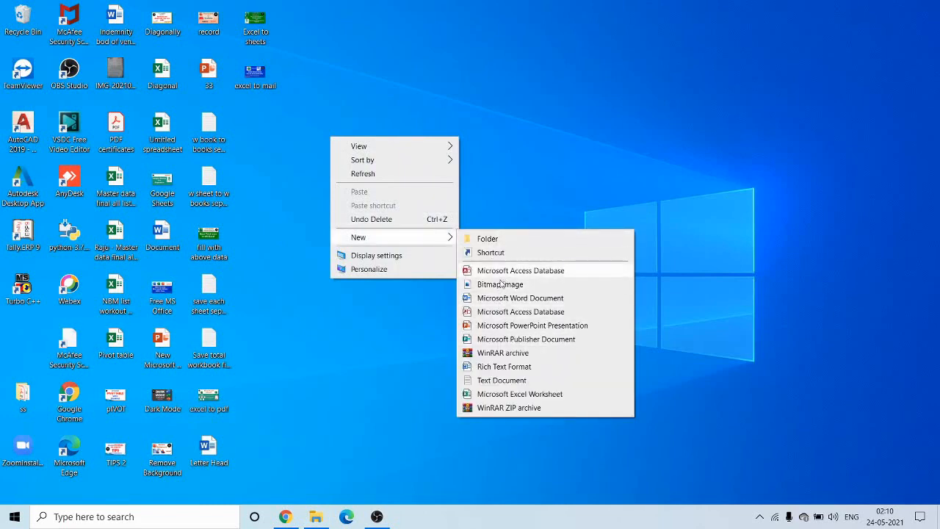
{"action": "left_click", "coordinate": [513, 395]}
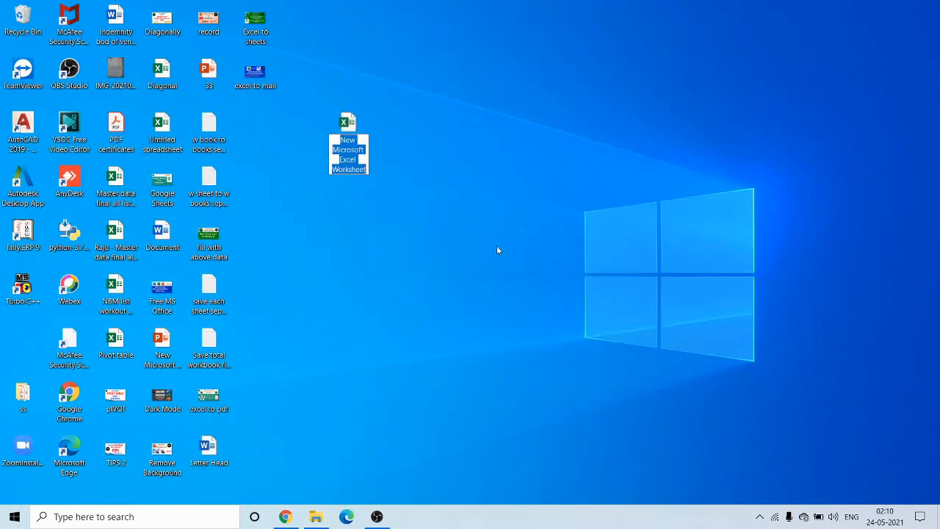
{"action": "key", "text": "Return"}
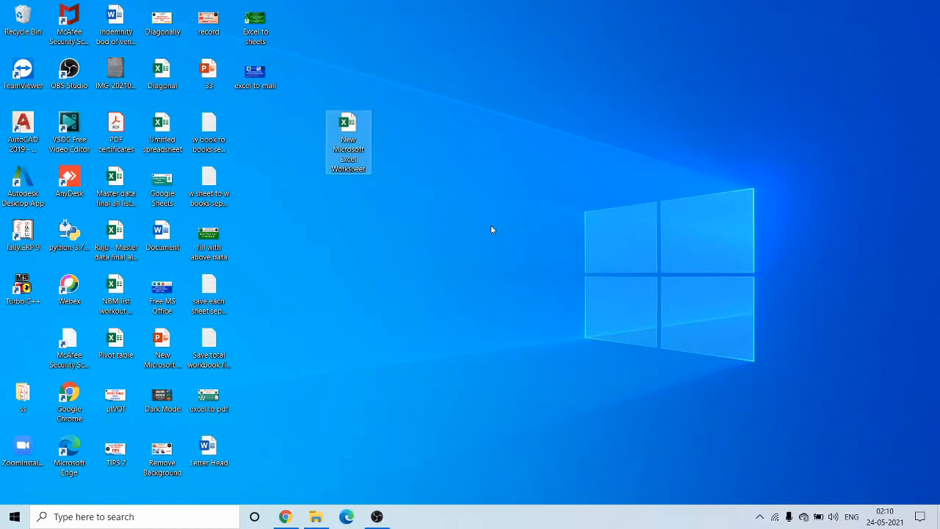
{"action": "key", "text": "Return"}
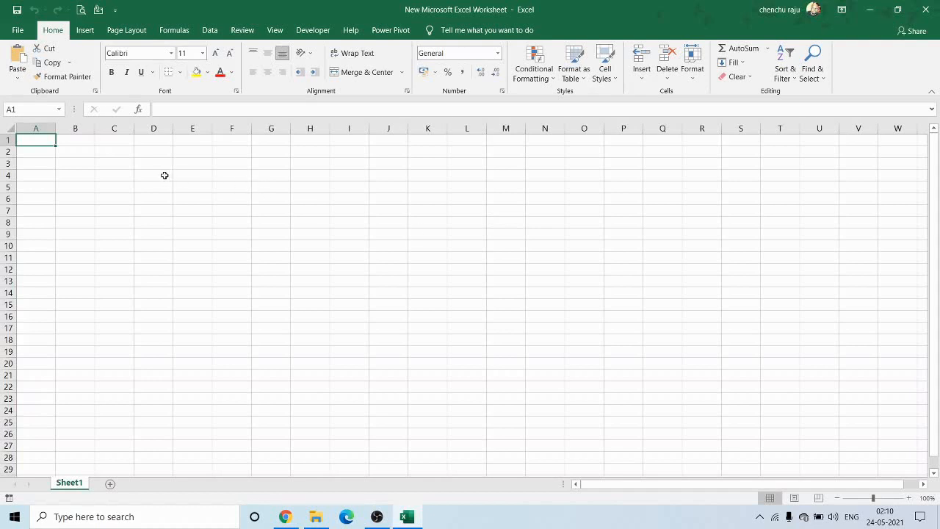
Step: Paste the copied listing at cell A2 with destination formatting and widen columns A to C to fit their contents
{"action": "right_click", "coordinate": [44, 149]}
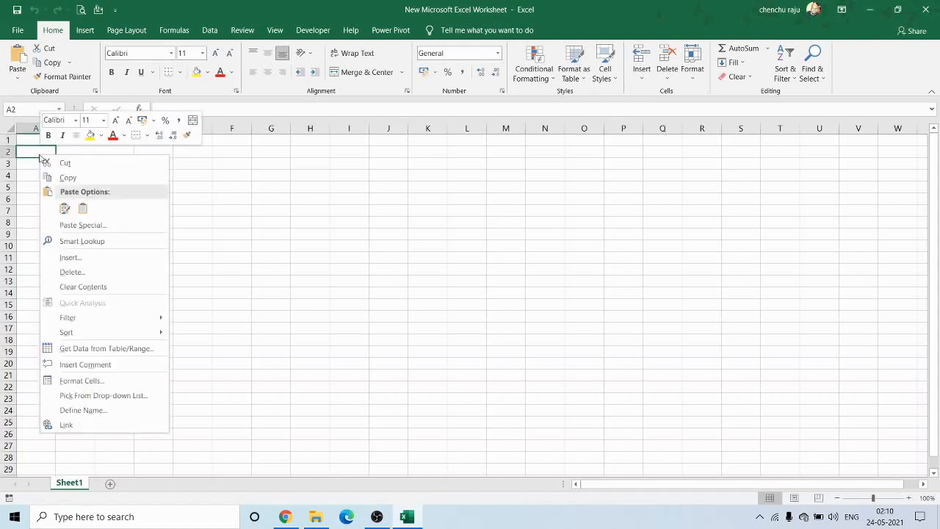
{"action": "left_click", "coordinate": [83, 209]}
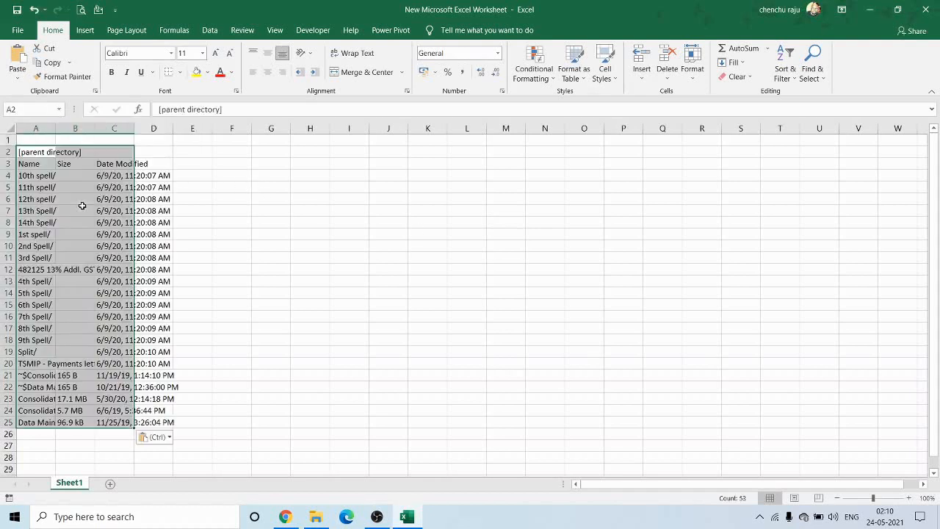
{"action": "double_click", "coordinate": [55, 129]}
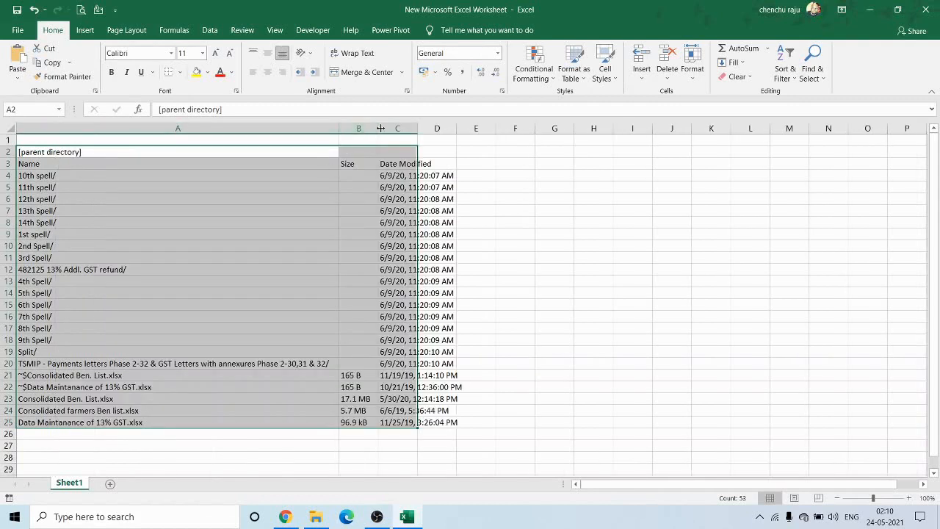
{"action": "left_click_drag", "start_coordinate": [378, 129], "coordinate": [478, 128]}
{"action": "left_click", "coordinate": [187, 209]}
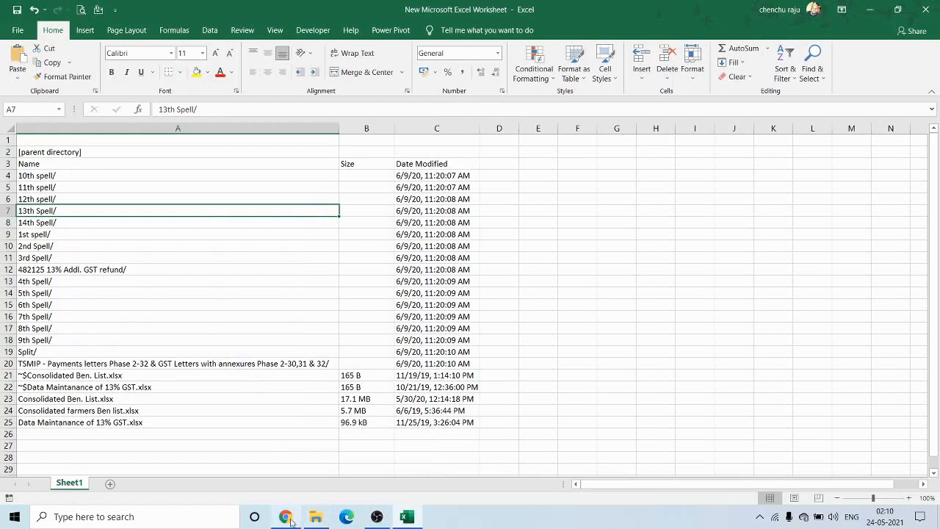
Step: Compare the pasted list with the original 13% GST Annexures folder in File Explorer
{"action": "mouse_move", "coordinate": [290, 521]}
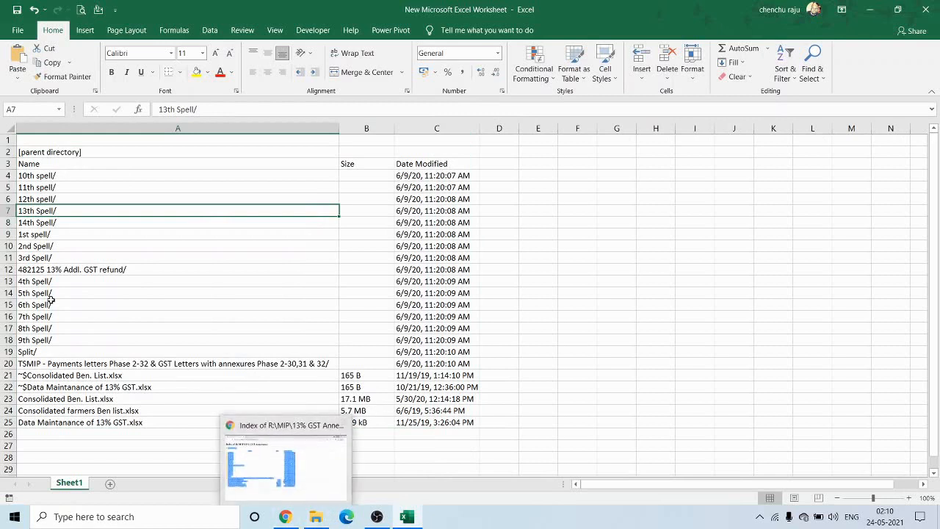
{"action": "left_click", "coordinate": [59, 141]}
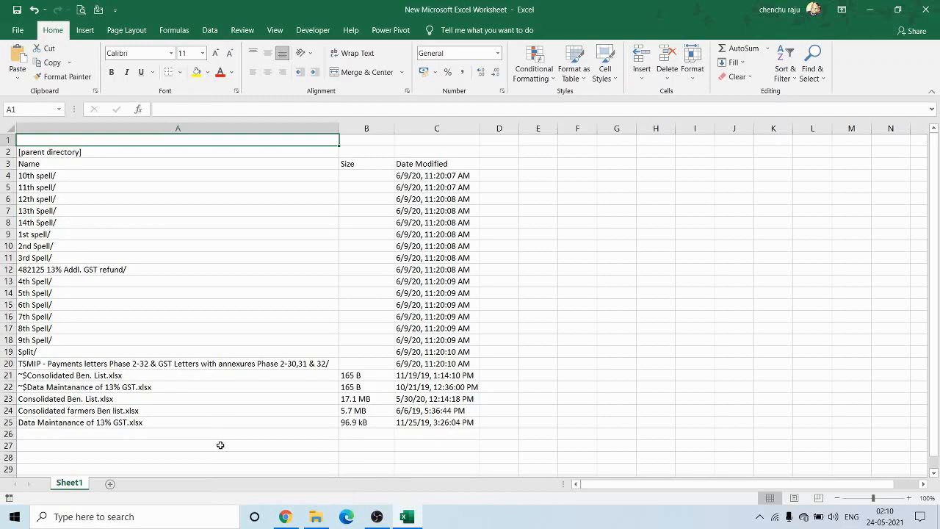
{"action": "left_click", "coordinate": [316, 520]}
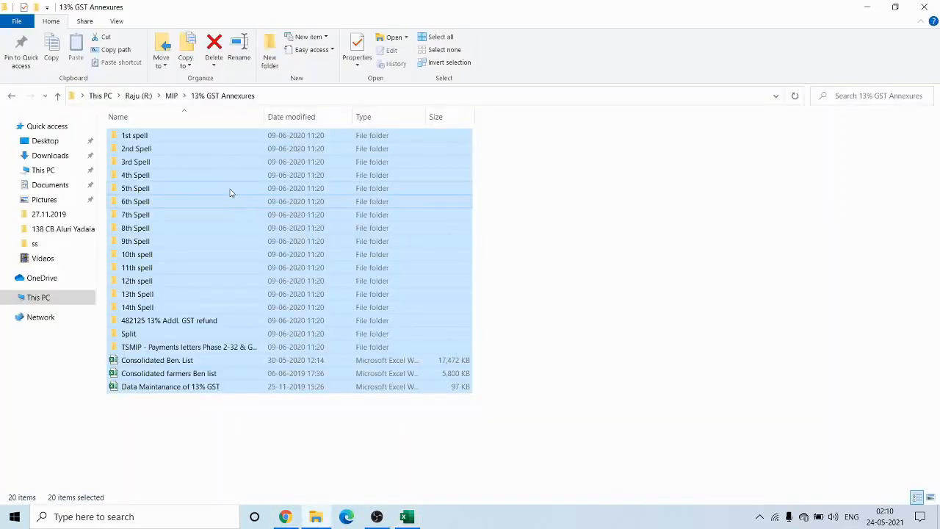
Step: Copy the folder path R:\MIP\13% GST Annexures from File Explorer and switch back to the Excel worksheet
{"action": "left_click", "coordinate": [262, 96]}
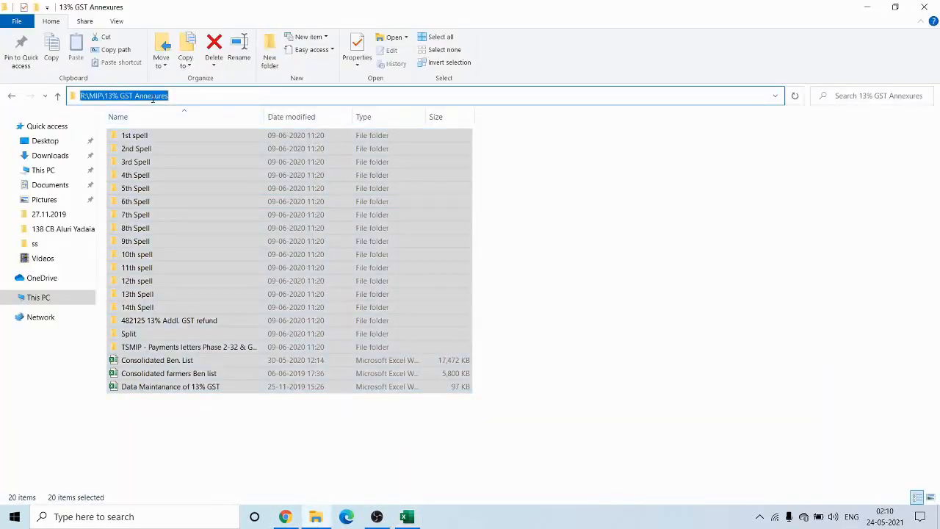
{"action": "right_click", "coordinate": [153, 97]}
{"action": "left_click", "coordinate": [182, 134]}
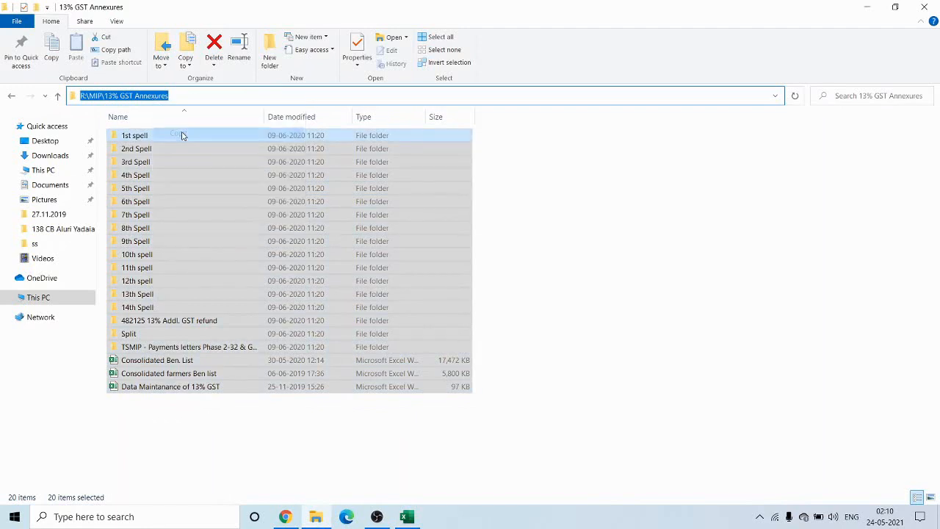
{"action": "left_click", "coordinate": [285, 516]}
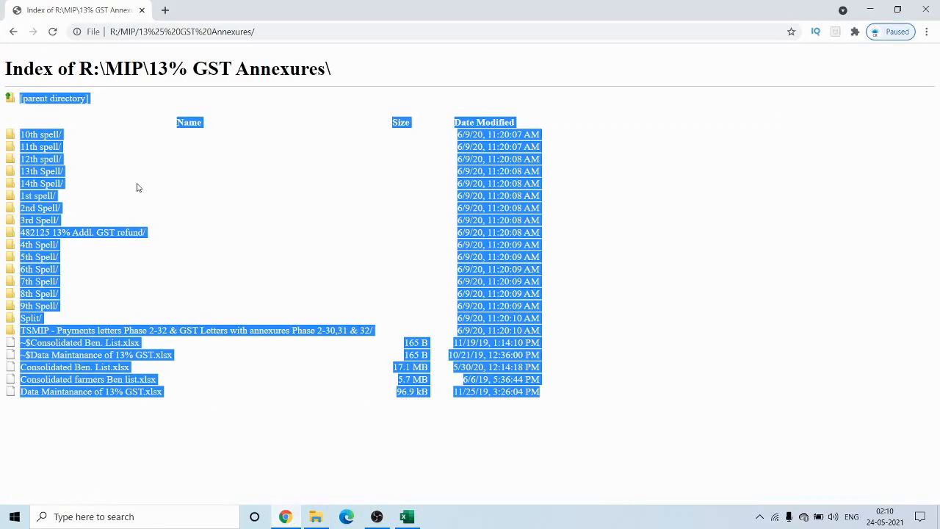
{"action": "left_click", "coordinate": [406, 517]}
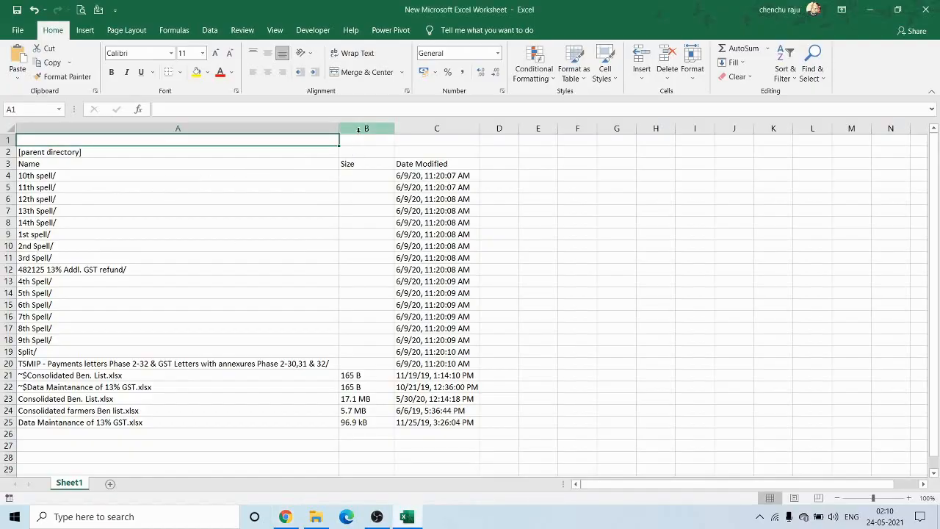
Step: Delete columns B and C, which hold the Size and Date Modified data
{"action": "left_click", "coordinate": [383, 127]}
{"action": "left_click_drag", "start_coordinate": [383, 127], "coordinate": [456, 126]}
{"action": "right_click", "coordinate": [458, 126]}
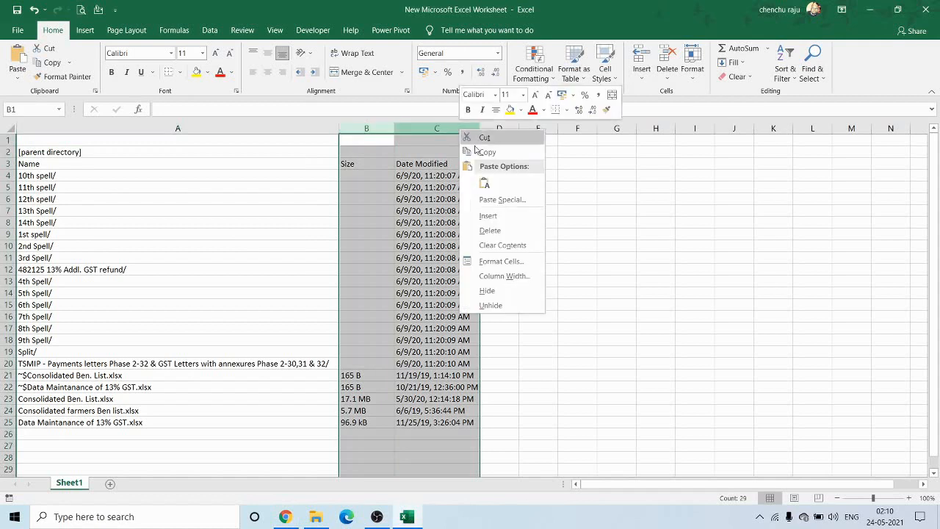
{"action": "left_click", "coordinate": [491, 230]}
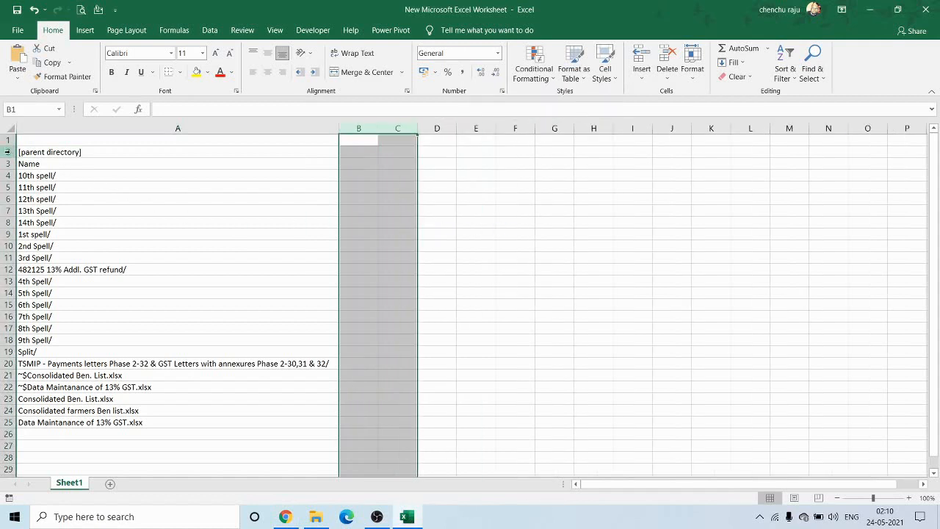
Step: Delete rows 2 and 3, which hold the [parent directory] and Name entries
{"action": "left_click_drag", "start_coordinate": [7, 152], "coordinate": [7, 164]}
{"action": "right_click", "coordinate": [6, 163]}
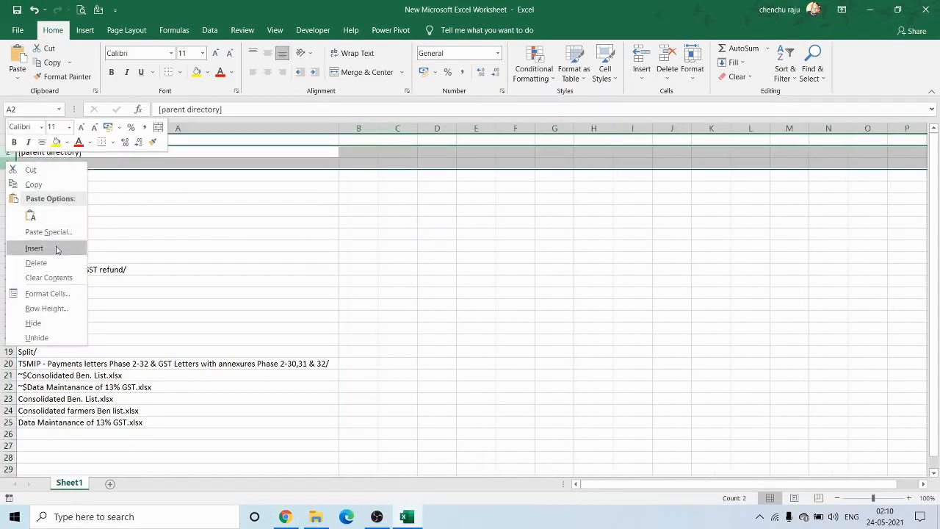
{"action": "left_click", "coordinate": [53, 265]}
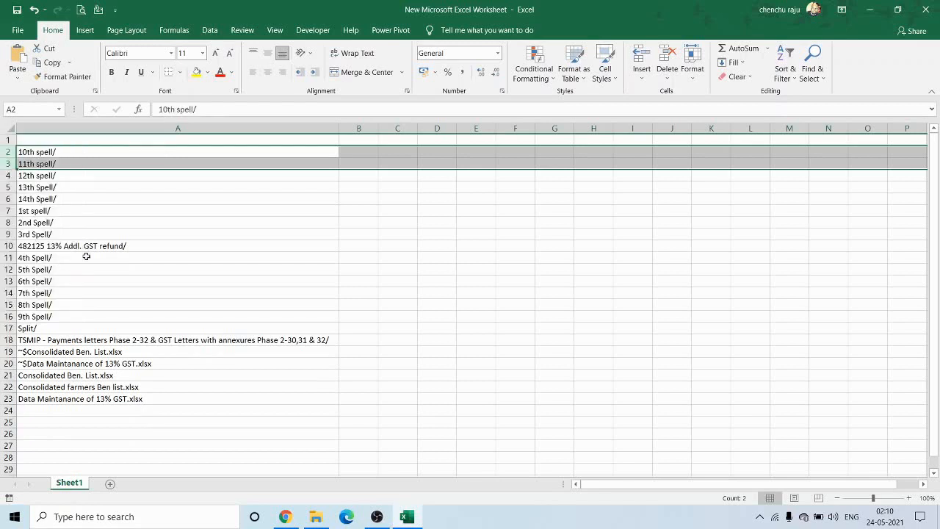
{"action": "left_click", "coordinate": [57, 140]}
{"action": "left_click", "coordinate": [343, 151]}
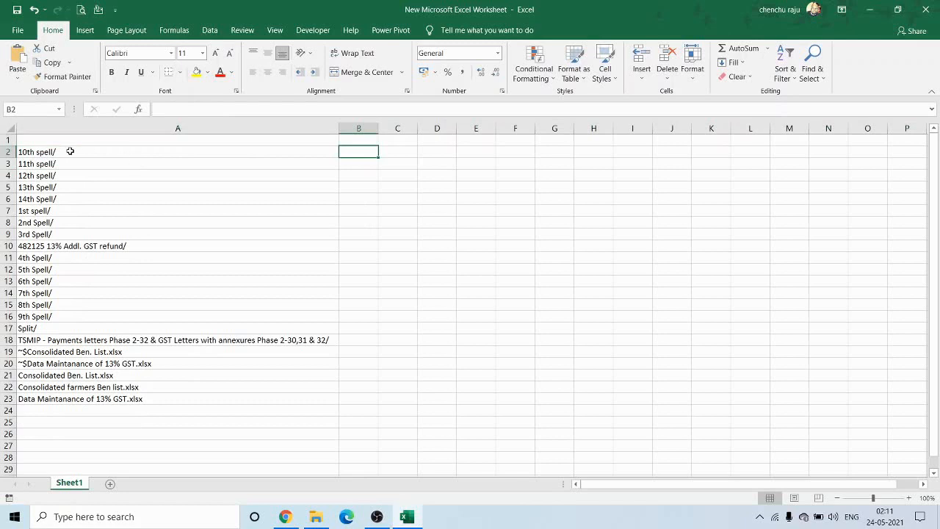
Step: Enter =HYPERLINK("R:\MIP\13% GST Annexures"&A2,A2) in cell B2 and widen column B
{"action": "left_click_drag", "start_coordinate": [50, 155], "coordinate": [77, 398]}
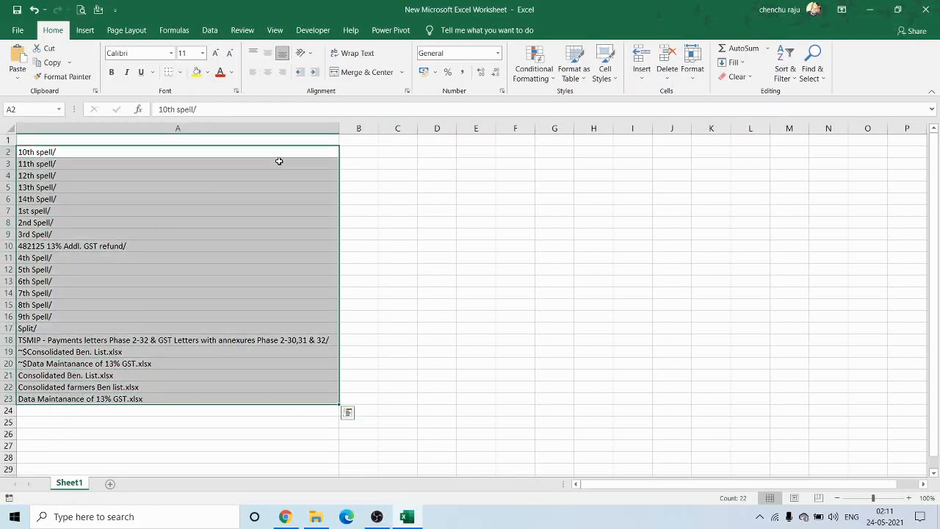
{"action": "left_click", "coordinate": [360, 150]}
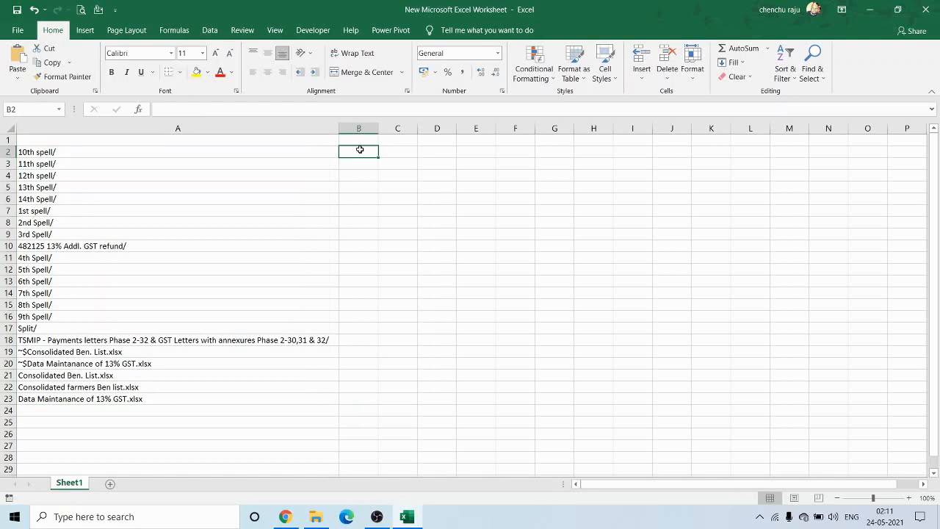
{"action": "type", "text": "="}
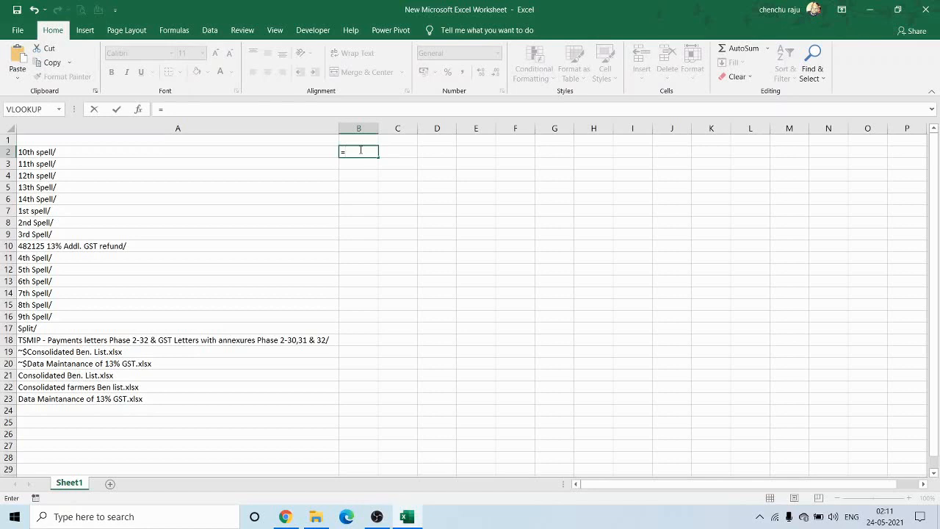
{"action": "type", "text": "hyp"}
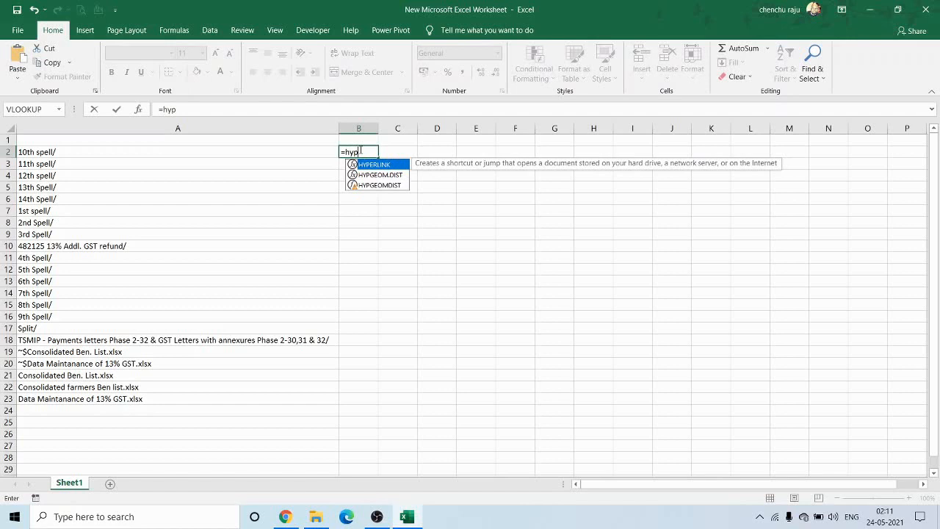
{"action": "key", "text": "Tab"}
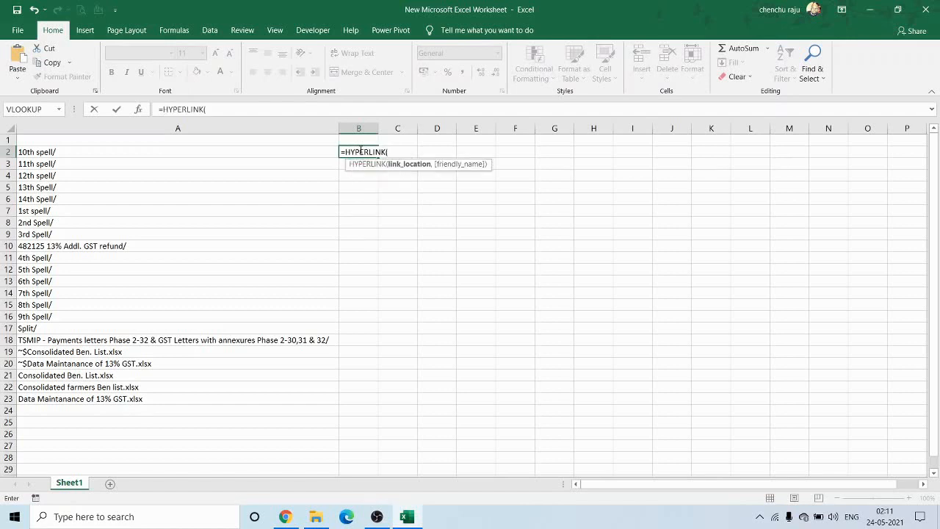
{"action": "type", "text": "\""}
{"action": "type", "text": "R:\\MIP\\13% GST Annexures"}
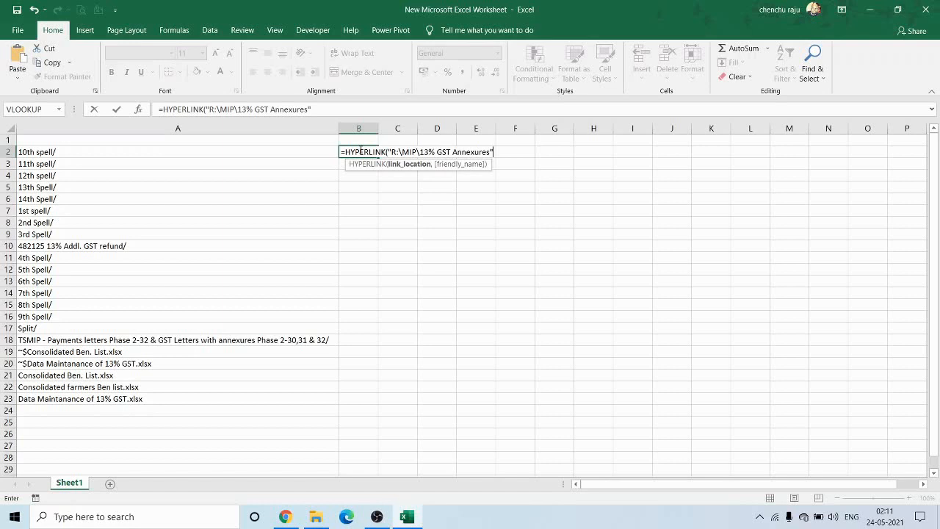
{"action": "type", "text": "&"}
{"action": "left_click", "coordinate": [119, 155]}
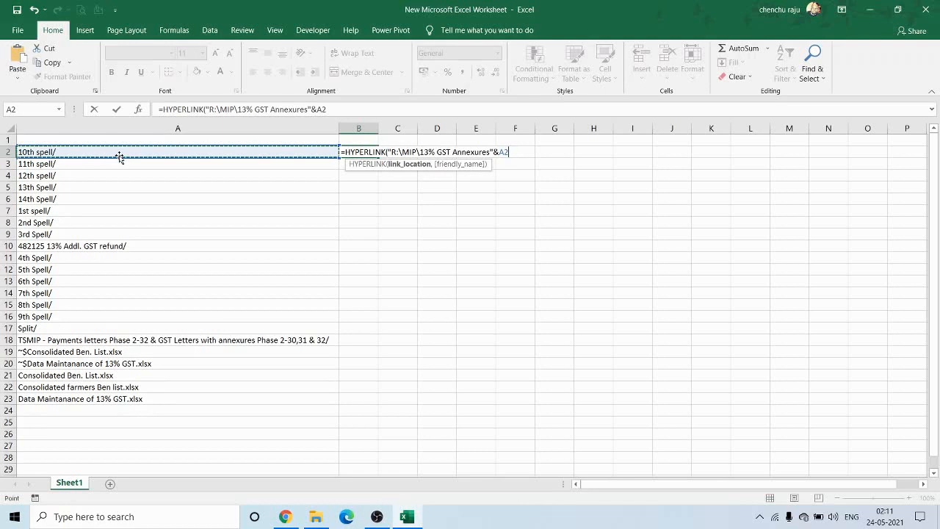
{"action": "type", "text": ","}
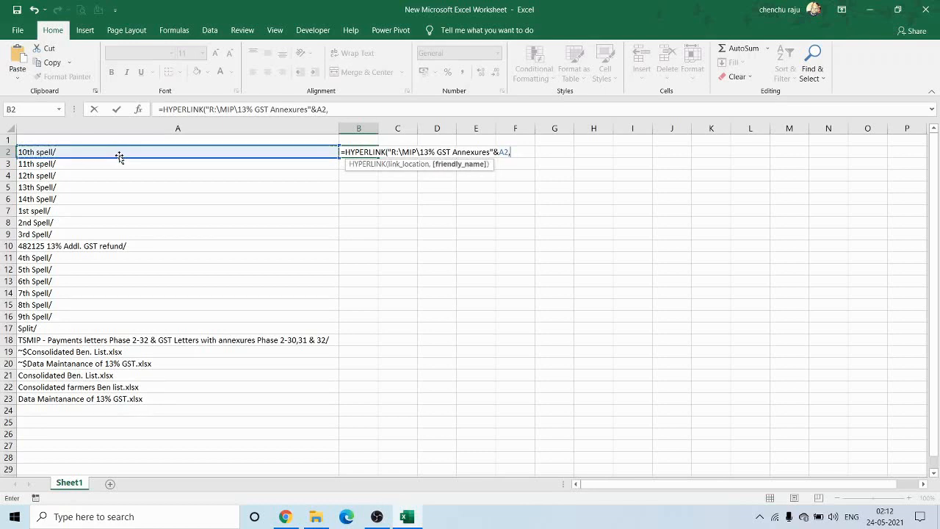
{"action": "left_click", "coordinate": [88, 152]}
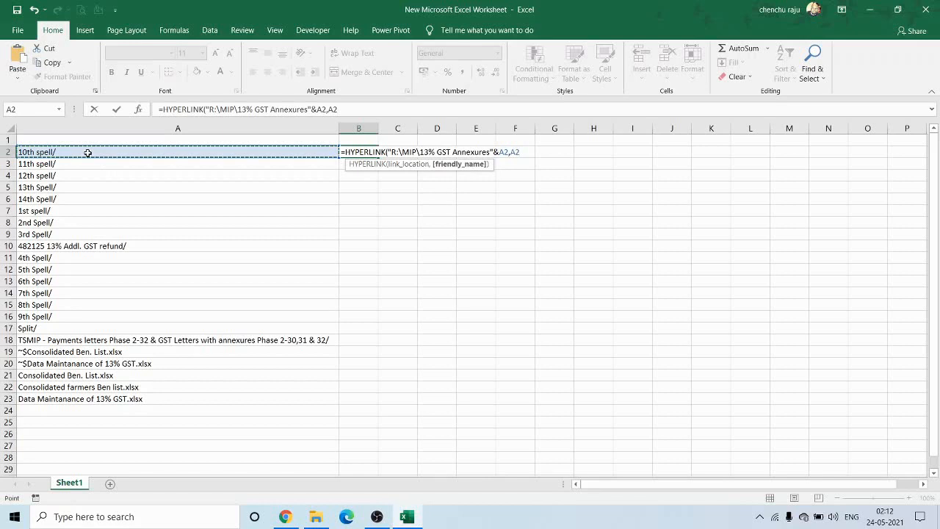
{"action": "type", "text": ")"}
{"action": "key", "text": "Return"}
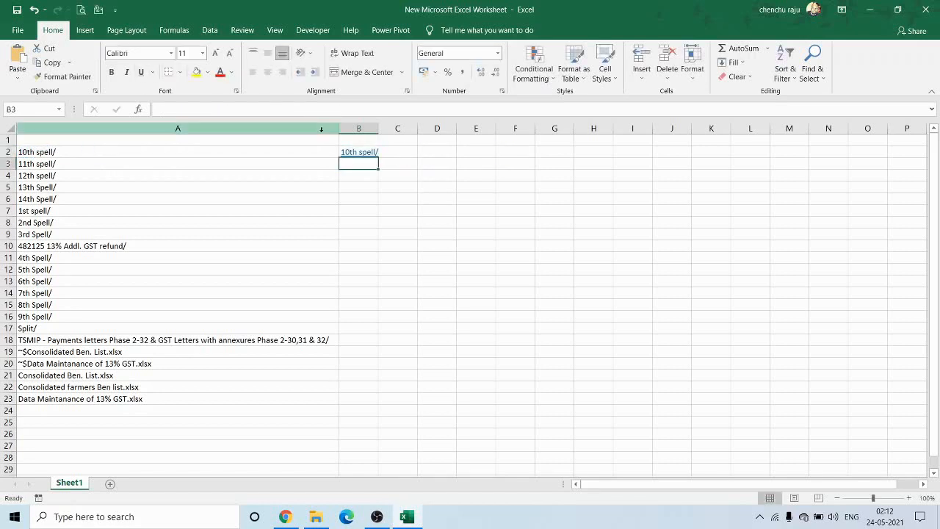
{"action": "left_click_drag", "start_coordinate": [382, 128], "coordinate": [439, 129]}
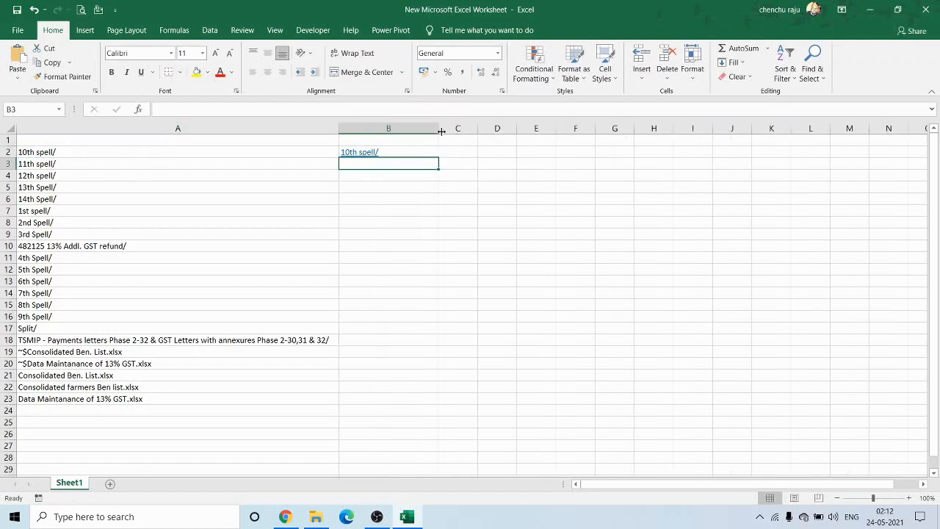
Step: Test the 10th spell link in cell B2 and check the source folder in File Explorer
{"action": "left_click", "coordinate": [362, 153]}
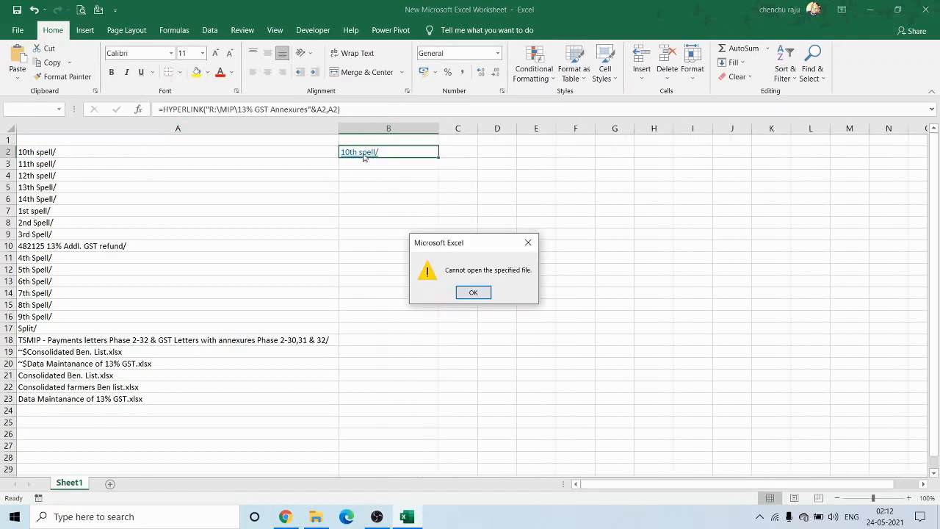
{"action": "left_click", "coordinate": [473, 292]}
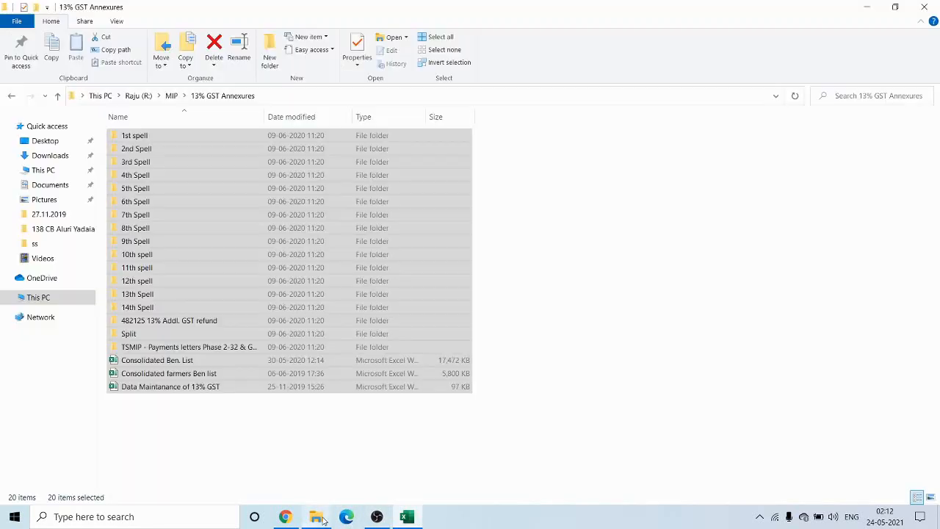
{"action": "left_click", "coordinate": [316, 516]}
{"action": "left_click", "coordinate": [866, 7]}
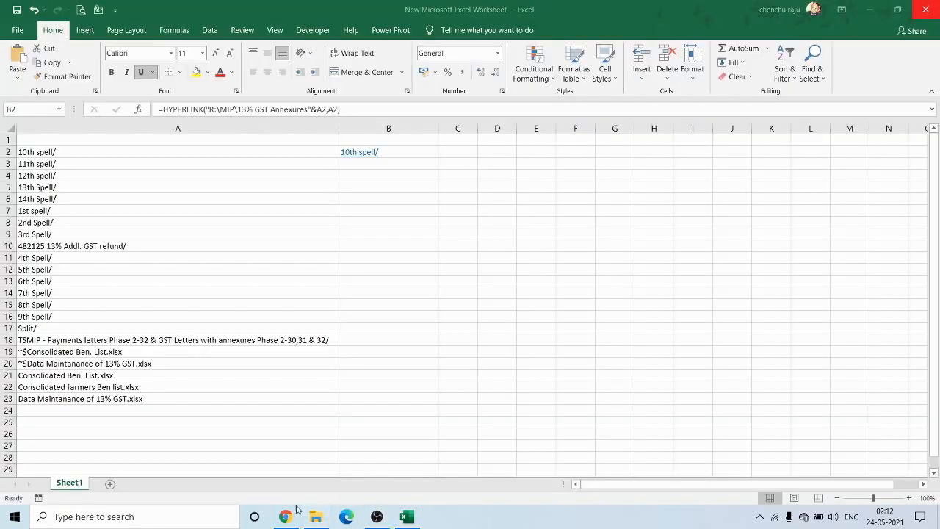
{"action": "left_click", "coordinate": [356, 152]}
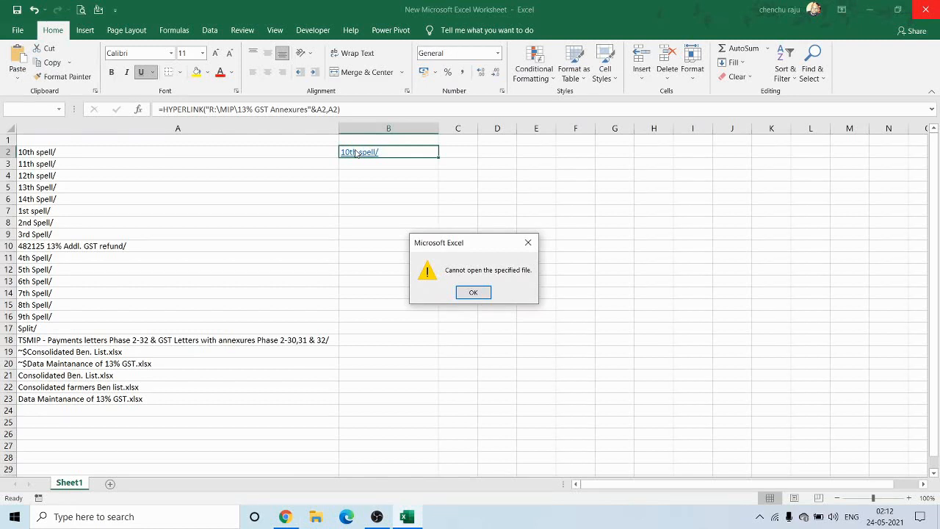
{"action": "left_click", "coordinate": [472, 293]}
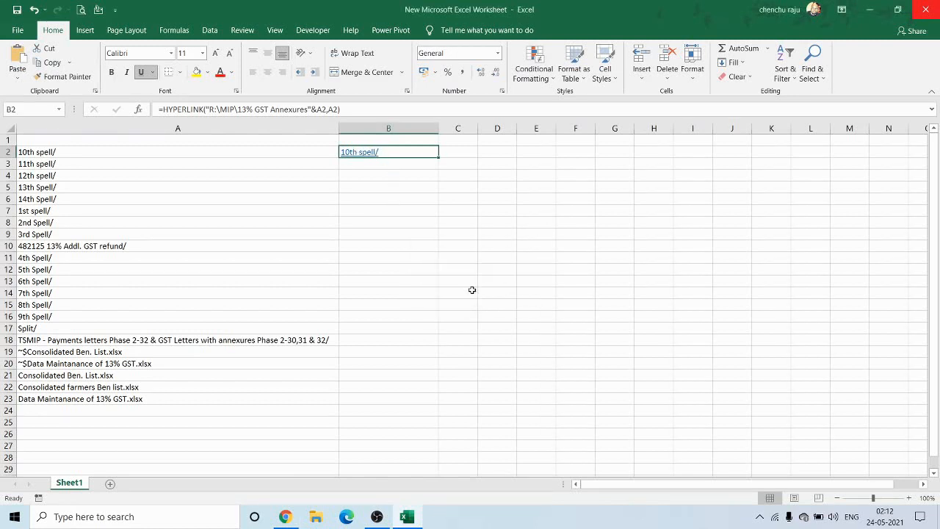
Step: Correct the B2 formula by adding a backslash after Annexures, making it =HYPERLINK("R:\MIP\13% GST Annexures\"&A2,A2)
{"action": "left_click", "coordinate": [308, 110]}
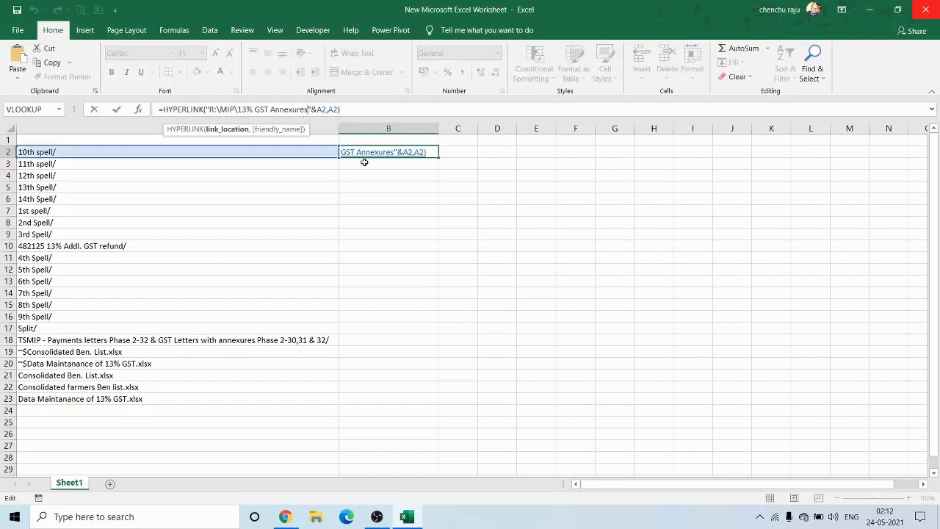
{"action": "type", "text": "\\"}
{"action": "key", "text": "BackSpace"}
{"action": "type", "text": "\\"}
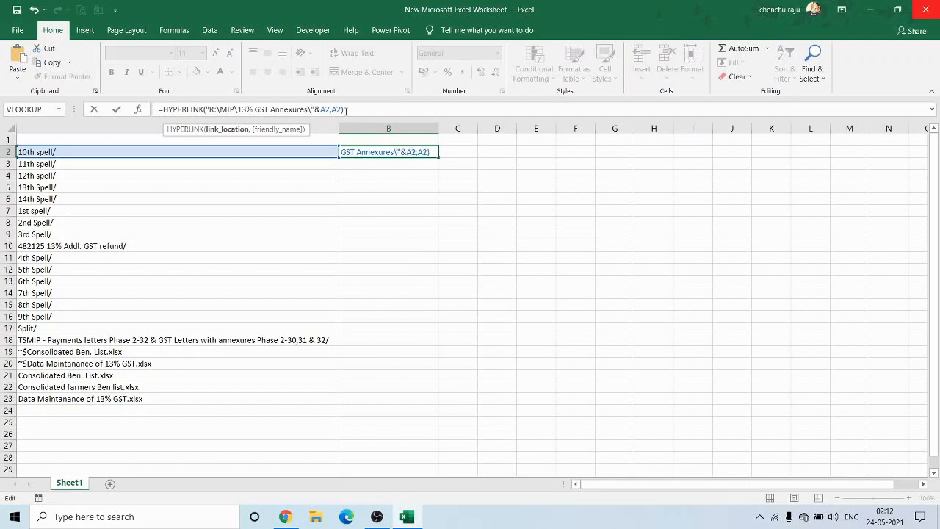
{"action": "left_click", "coordinate": [345, 113]}
{"action": "left_click", "coordinate": [378, 201]}
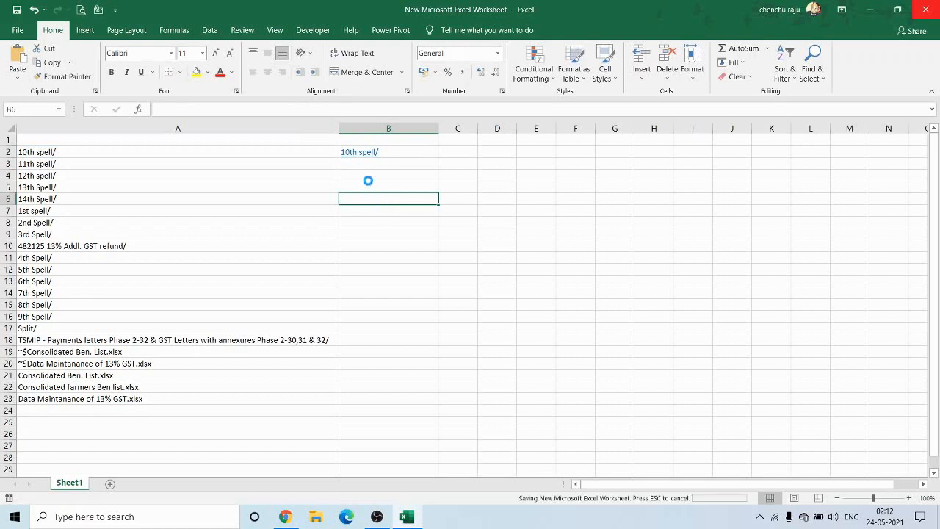
Step: Test the corrected link in B2 by opening the 10th spell folder, and close the folder window
{"action": "left_click", "coordinate": [457, 153]}
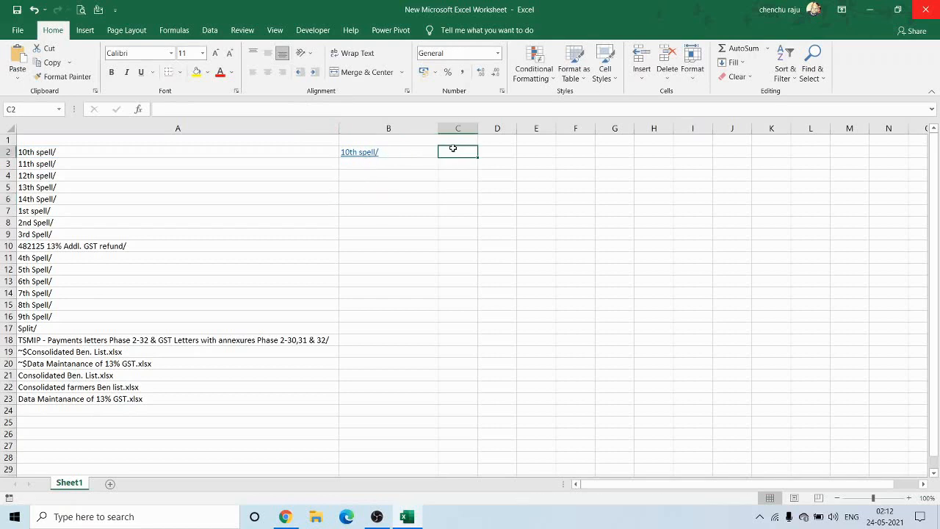
{"action": "key", "text": "Left"}
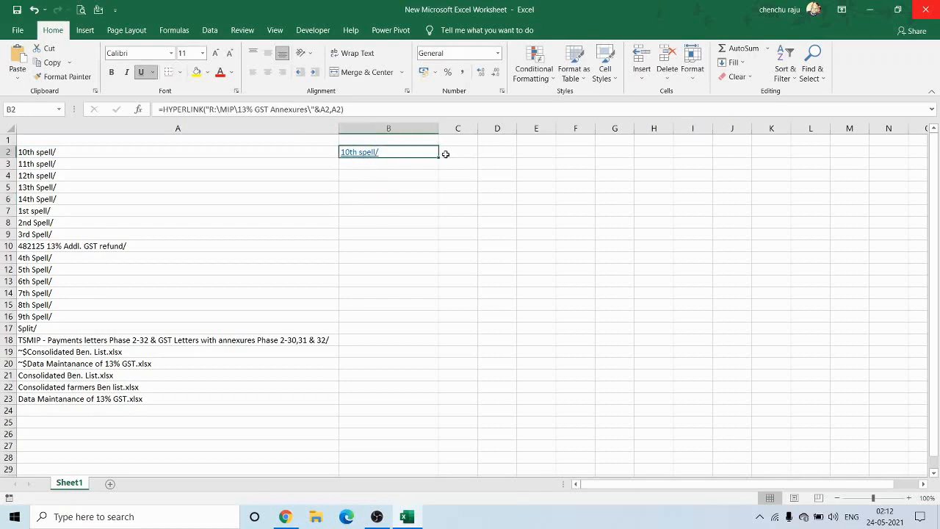
{"action": "left_click", "coordinate": [368, 158]}
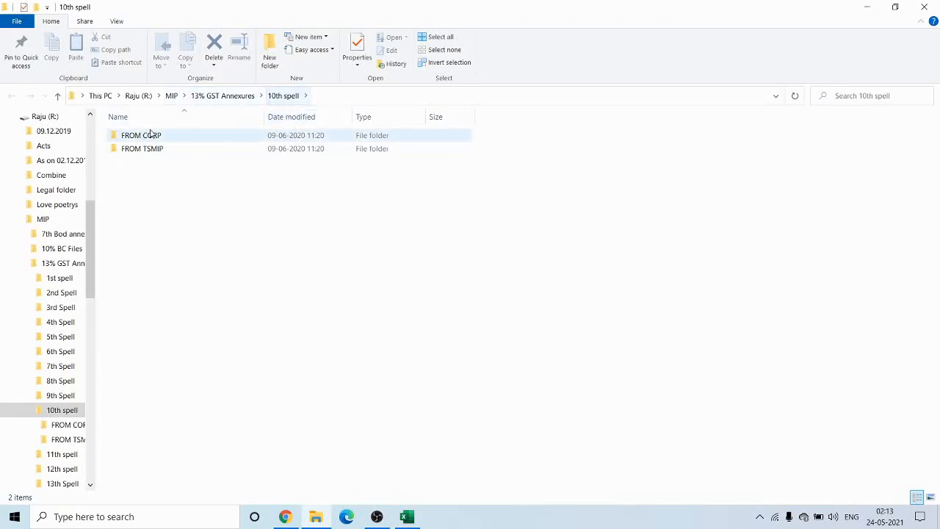
{"action": "left_click", "coordinate": [924, 6]}
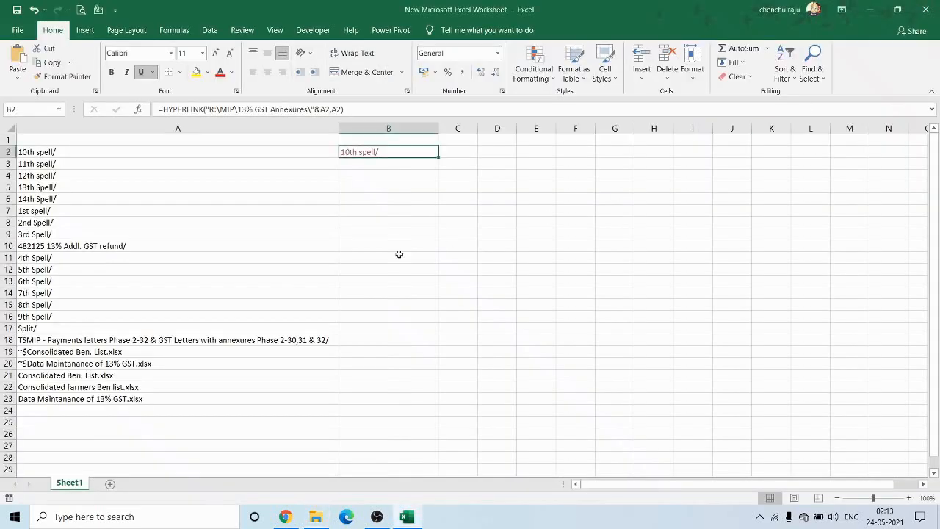
Step: Fill the B2 hyperlink formula down to B23 and widen column B further
{"action": "left_click", "coordinate": [49, 399]}
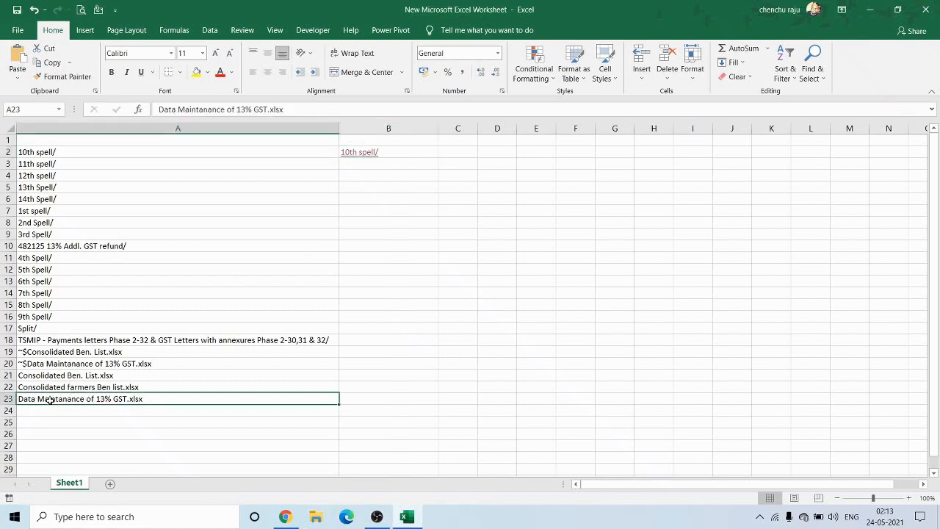
{"action": "left_click", "coordinate": [412, 154]}
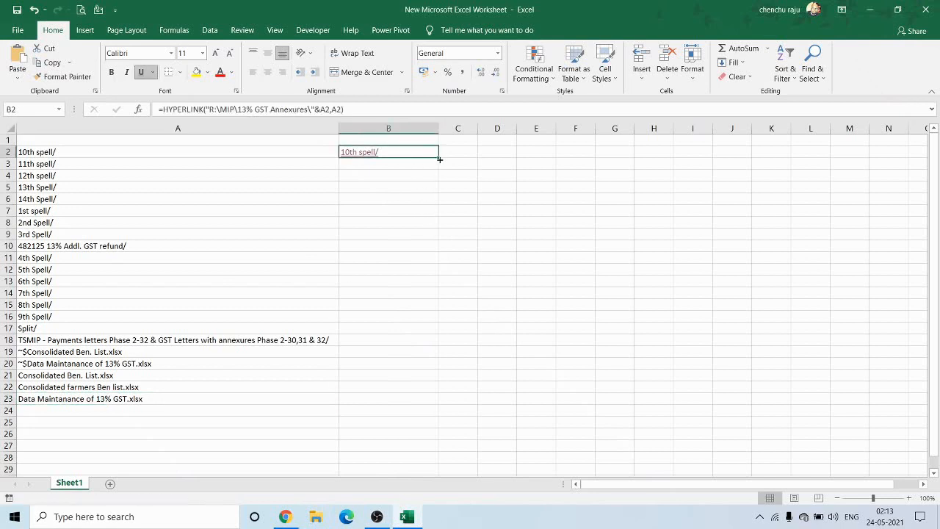
{"action": "double_click", "coordinate": [439, 159]}
{"action": "left_click_drag", "start_coordinate": [440, 128], "coordinate": [463, 132]}
{"action": "left_click", "coordinate": [500, 389]}
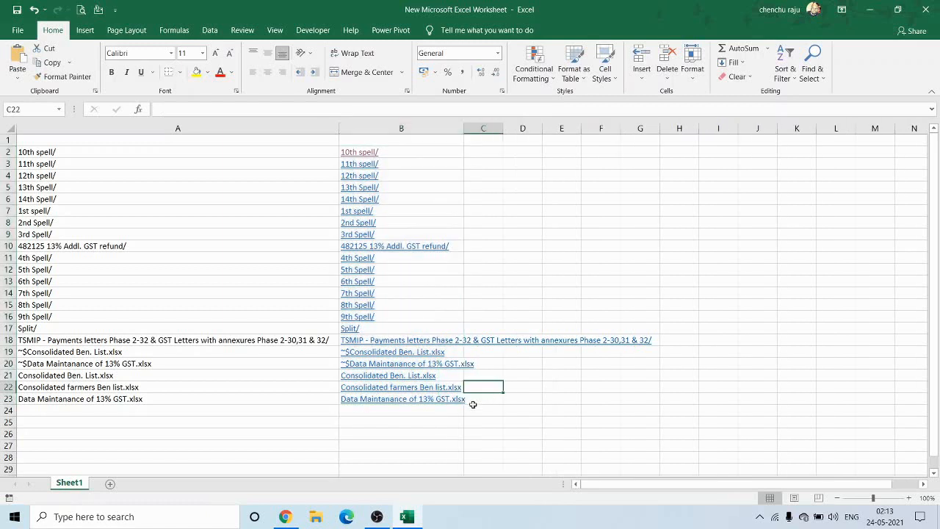
Step: Test the link in B23 by opening the Data Maintanance of 13% GST workbook, and close that workbook
{"action": "left_click", "coordinate": [382, 401]}
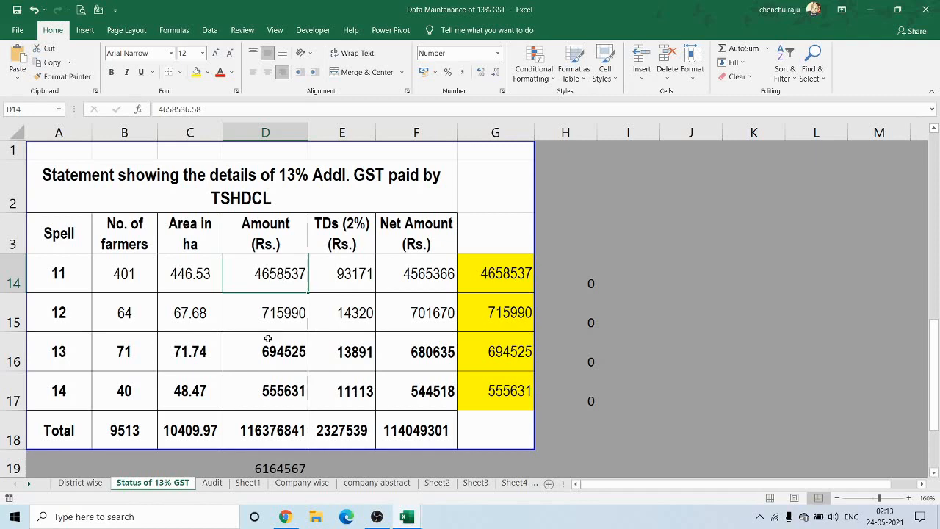
{"action": "left_click", "coordinate": [246, 351]}
{"action": "left_click", "coordinate": [174, 318]}
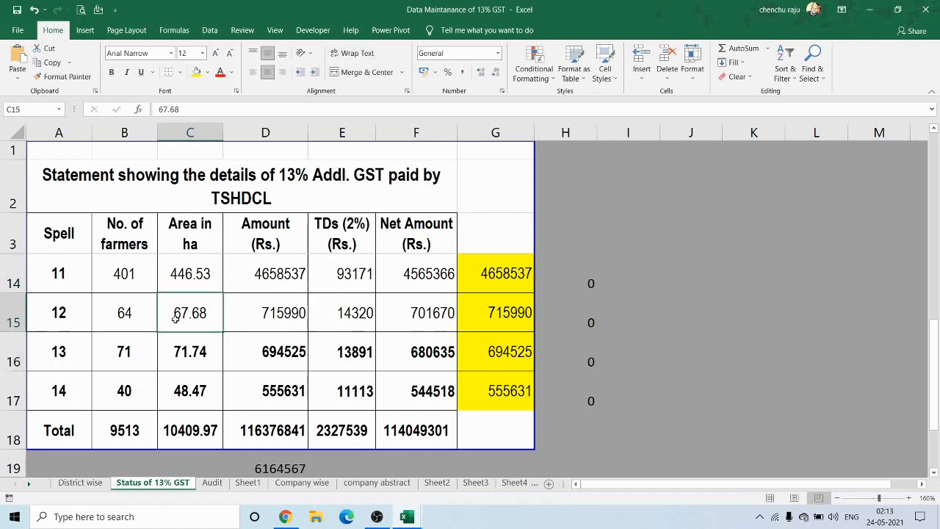
{"action": "left_click", "coordinate": [926, 10]}
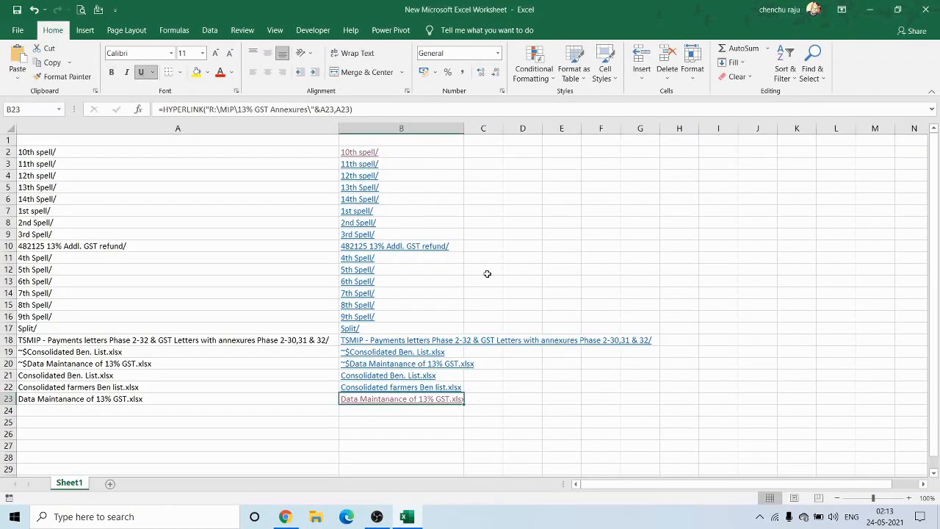